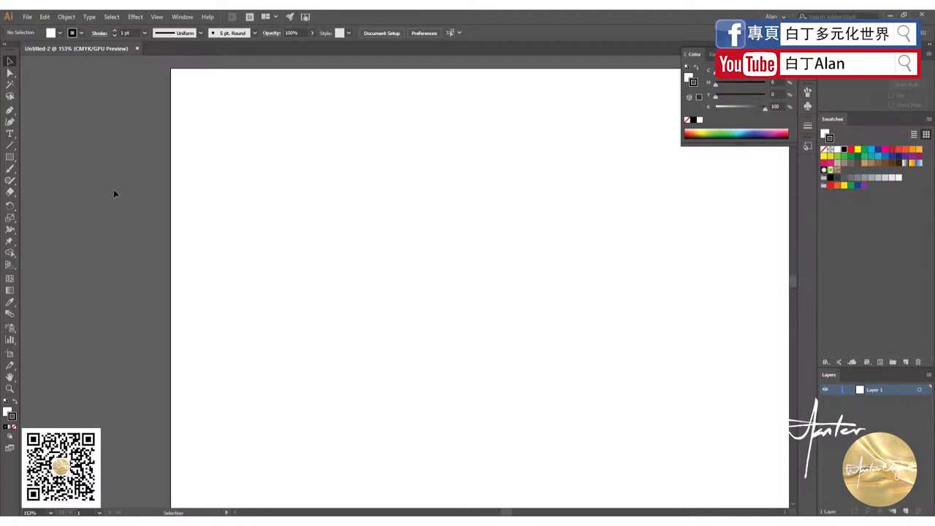
# Step: Draw a tall rectangle at the artboard's top-left, filled red at 50% opacity
pyautogui.click(10, 157)
pyautogui.moveTo(195, 69); pyautogui.dragTo(246, 177)
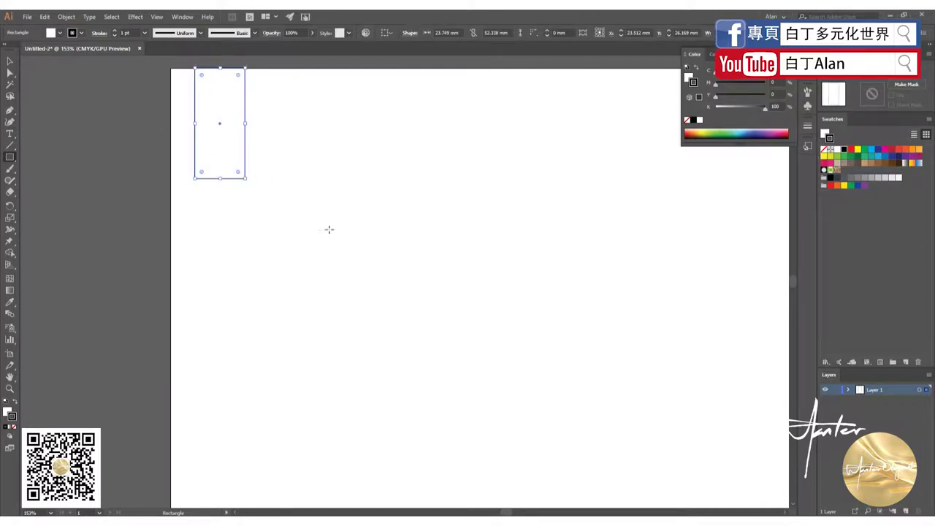
pyautogui.click(7, 413)
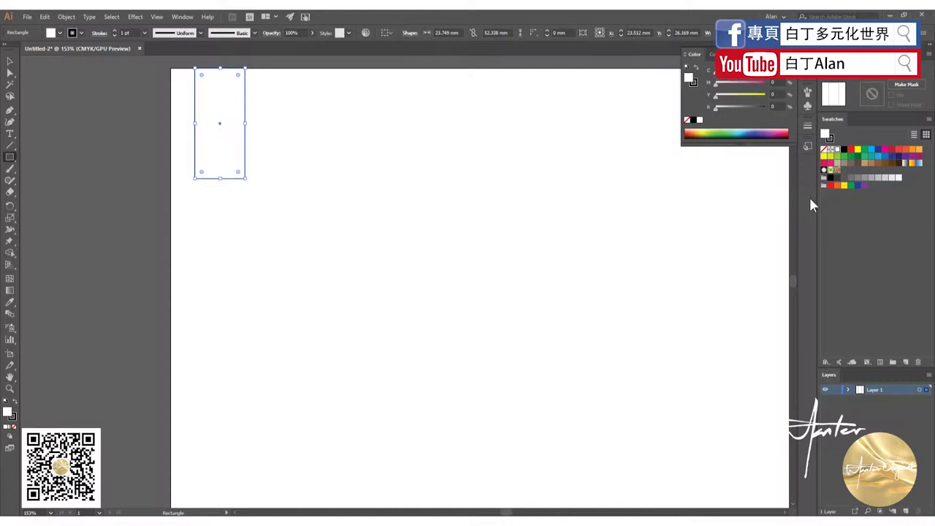
pyautogui.click(851, 155)
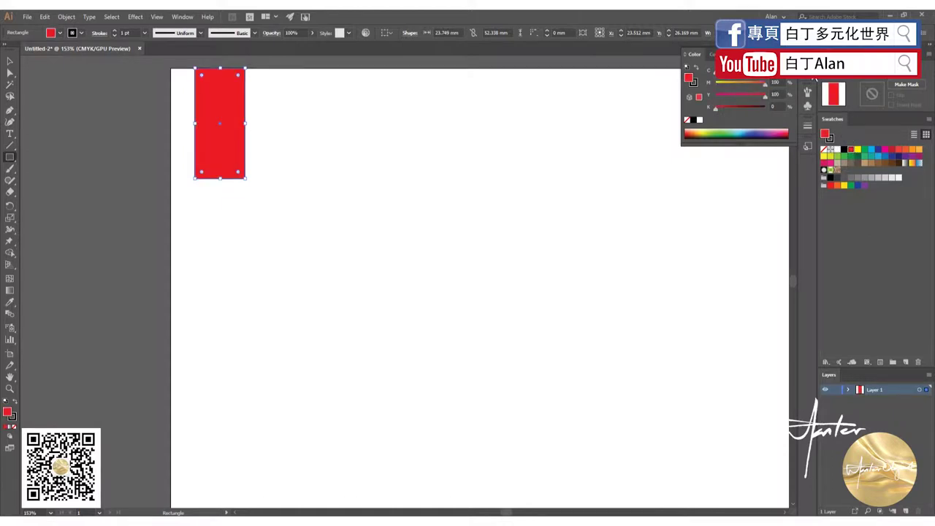
pyautogui.press('5')
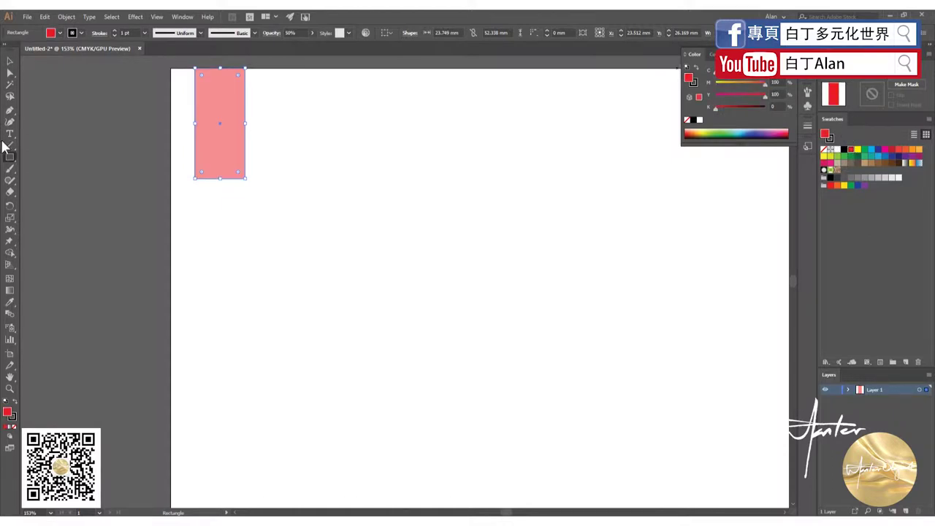
pyautogui.click(10, 134)
pyautogui.click(353, 163)
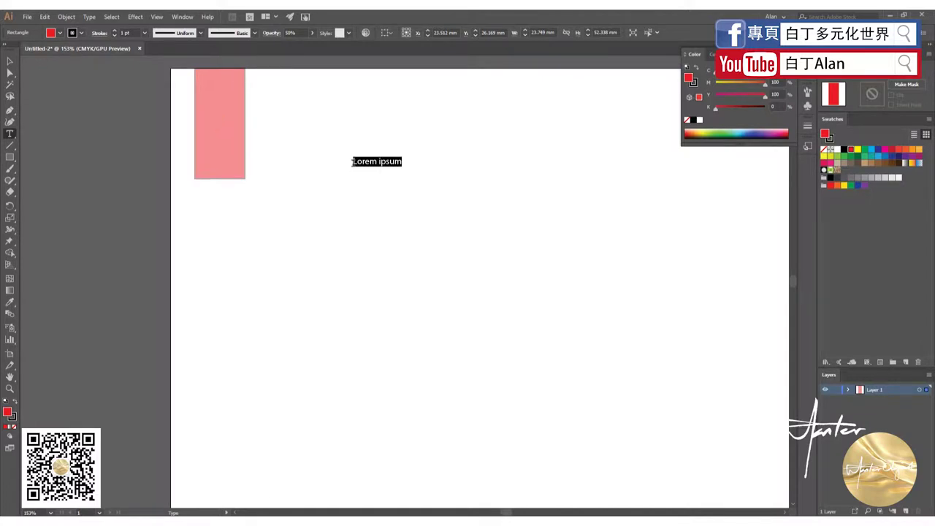
pyautogui.write('1353565465456')
pyautogui.press('Escape')
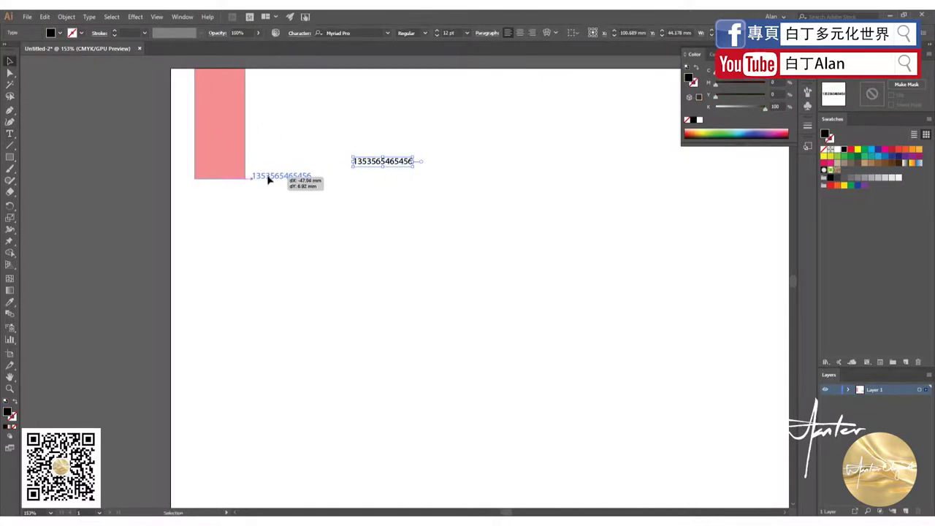
pyautogui.moveTo(368, 169); pyautogui.dragTo(266, 180)
pyautogui.scroll(-3, 203, 240)
pyautogui.click(203, 239)
pyautogui.scroll(3, 234, 215)
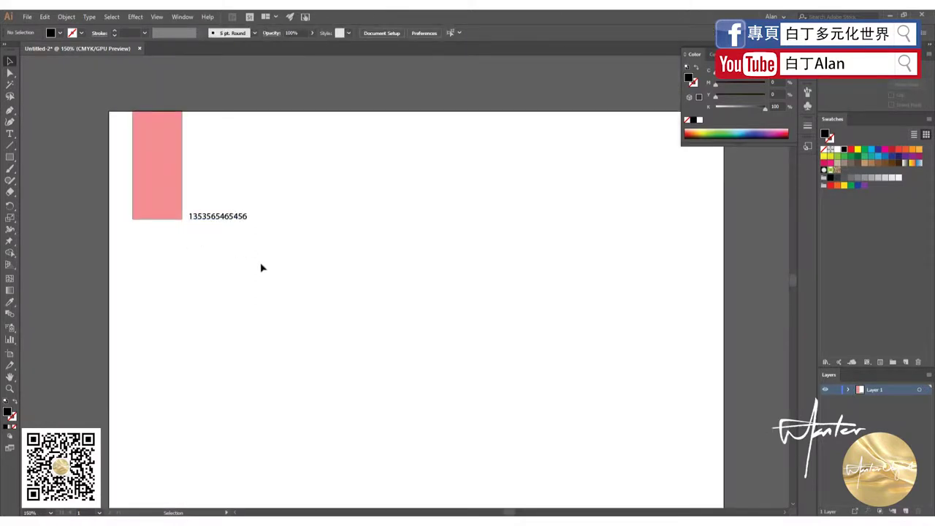
pyautogui.scroll(-2, 262, 268)
pyautogui.moveTo(263, 264); pyautogui.dragTo(161, 192)
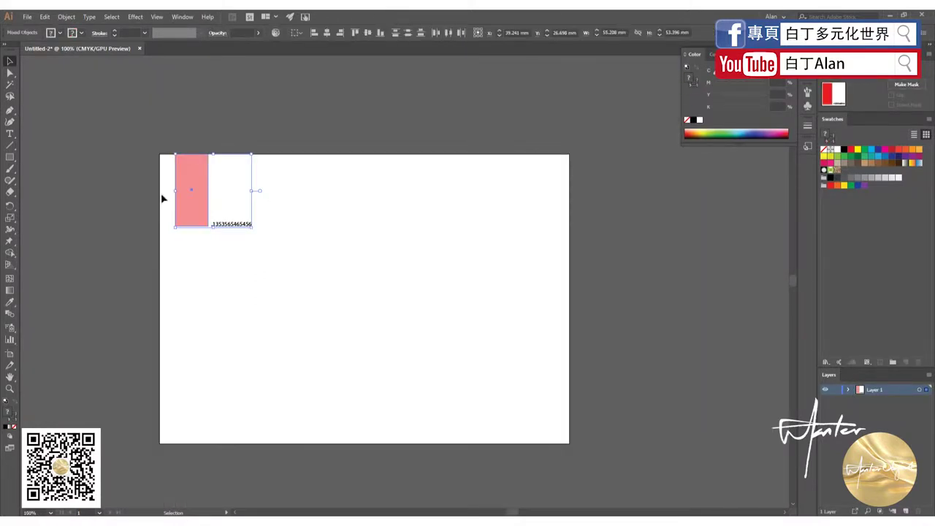
# Step: Delete the rectangle and number, and dismiss the Line Segment options dialog
pyautogui.press('Delete')
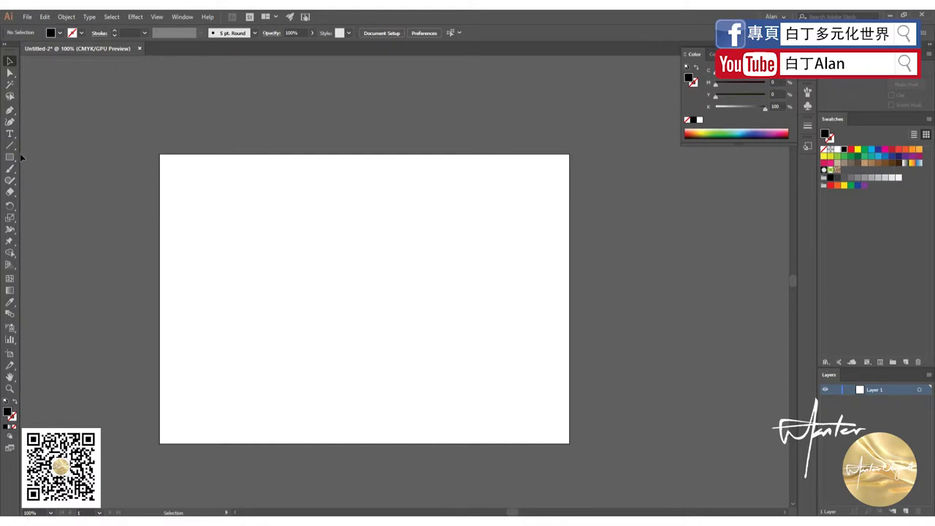
pyautogui.click(12, 144)
pyautogui.click(209, 213)
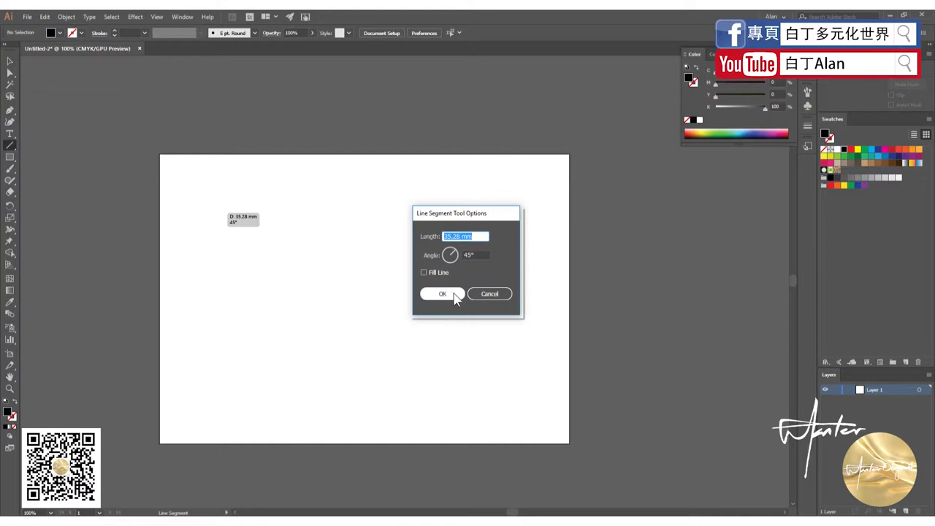
pyautogui.click(488, 293)
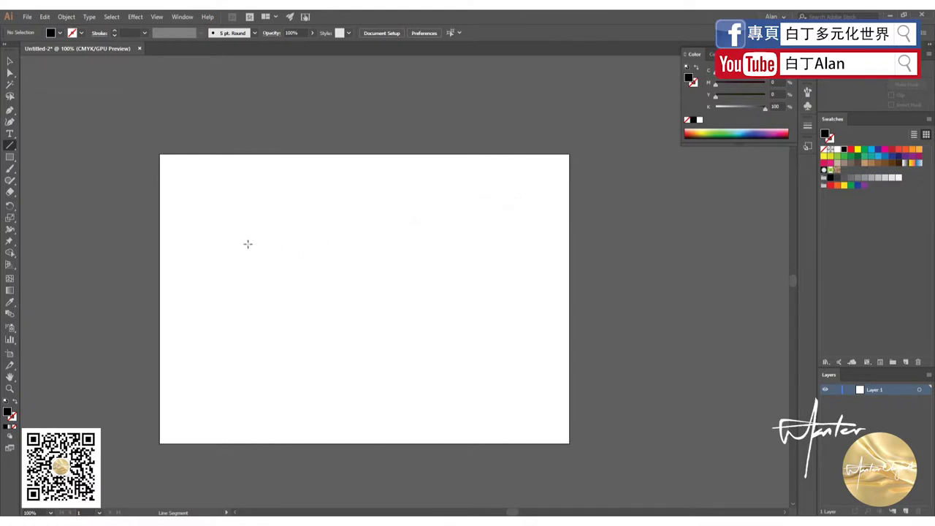
# Step: Draw a long horizontal line across the artboard with a 1 pt black stroke
pyautogui.moveTo(247, 243); pyautogui.dragTo(484, 243)
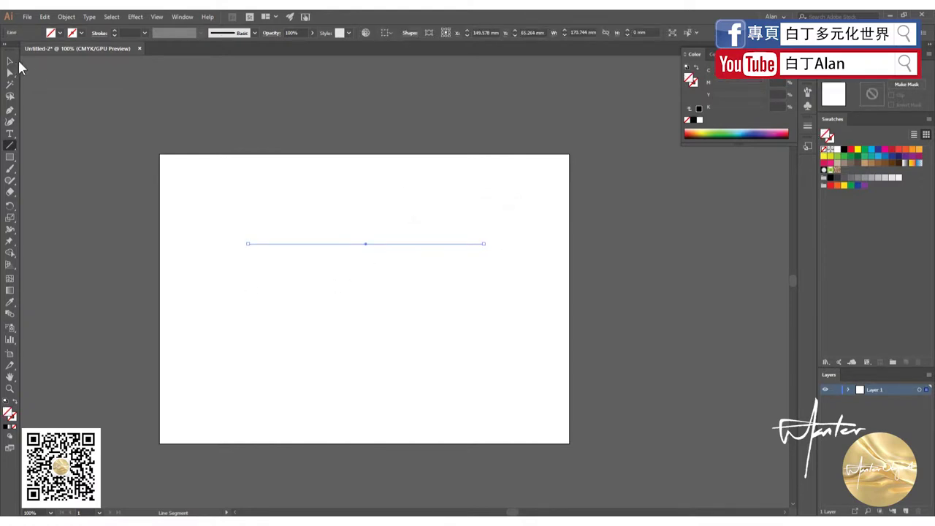
pyautogui.click(11, 61)
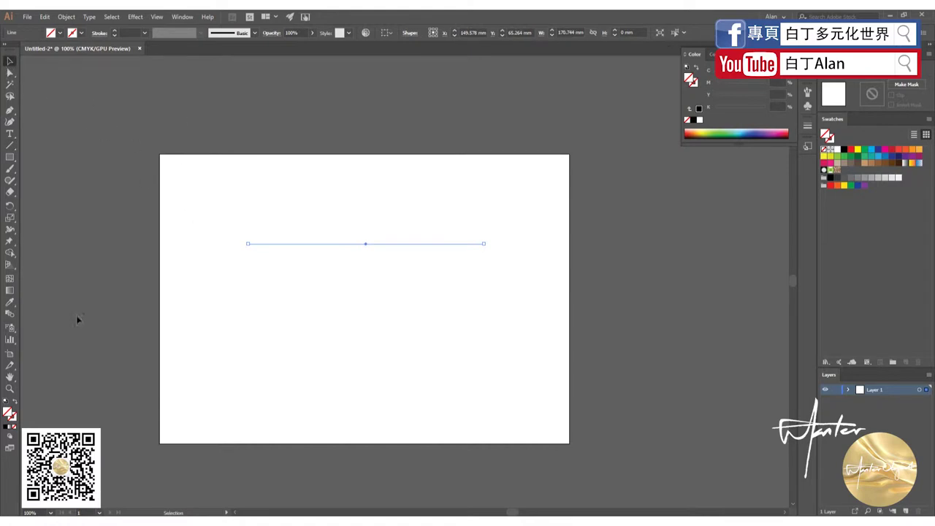
pyautogui.click(7, 431)
pyautogui.click(211, 307)
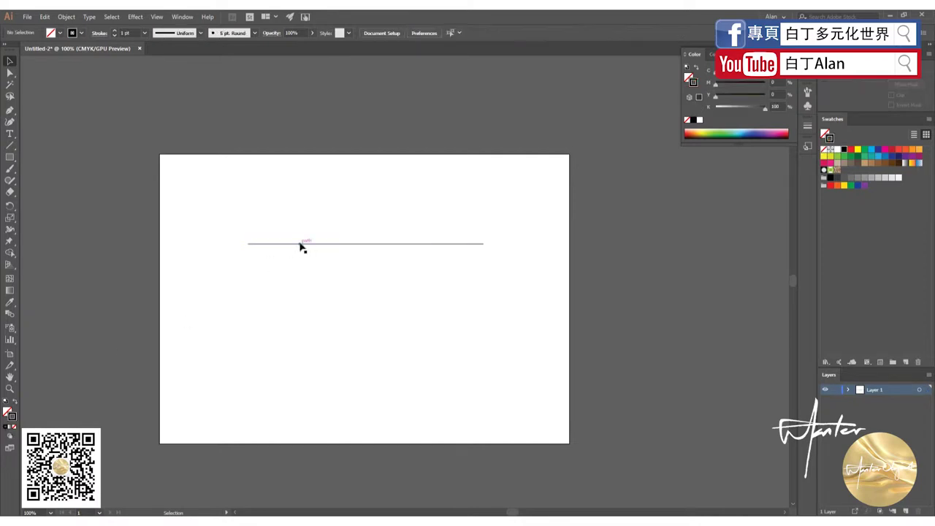
pyautogui.keyDown('alt'); pyautogui.scroll(3, 274, 255); pyautogui.keyUp('alt')
pyautogui.keyDown('alt'); pyautogui.scroll(-3, 274, 256); pyautogui.keyUp('alt')
pyautogui.click(309, 243)
pyautogui.click(396, 288)
pyautogui.moveTo(427, 286)
pyautogui.mouseDown()
pyautogui.moveTo(270, 218)
pyautogui.moveTo(289, 218)
pyautogui.mouseUp()
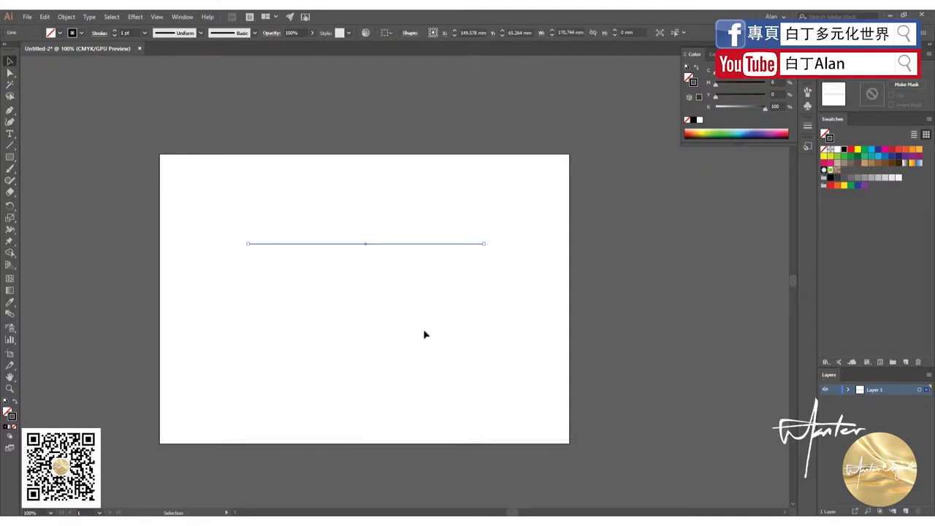
pyautogui.click(8, 150)
# Step: Draw an arc at the artboard's top-left and a hooked Pen curve above the line
pyautogui.click(49, 156)
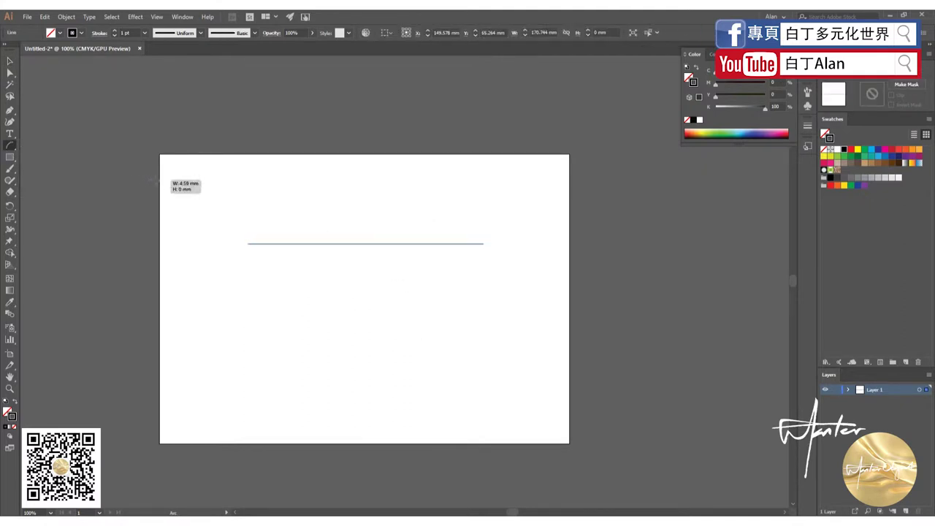
pyautogui.moveTo(143, 179); pyautogui.dragTo(233, 225)
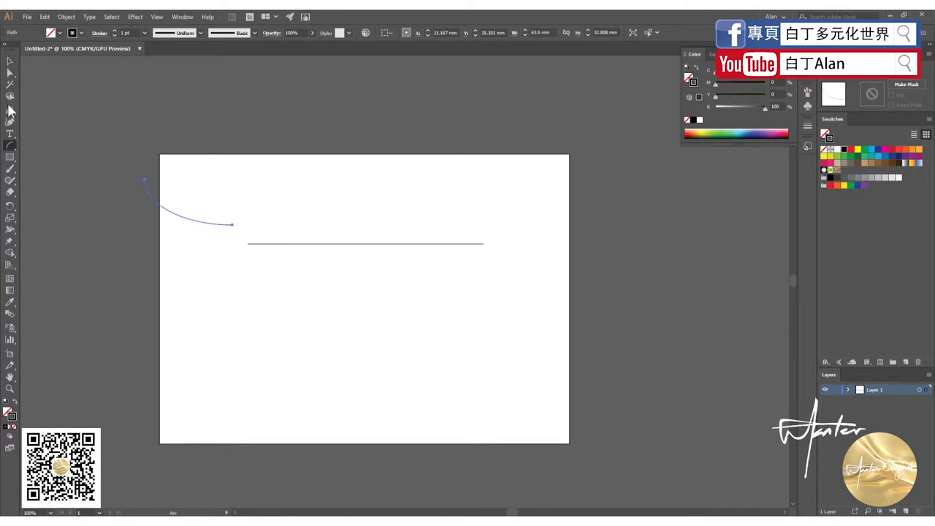
pyautogui.click(9, 62)
pyautogui.click(10, 110)
pyautogui.click(265, 180)
pyautogui.moveTo(395, 220)
pyautogui.mouseDown()
pyautogui.moveTo(366, 300)
pyautogui.moveTo(370, 332)
pyautogui.mouseUp()
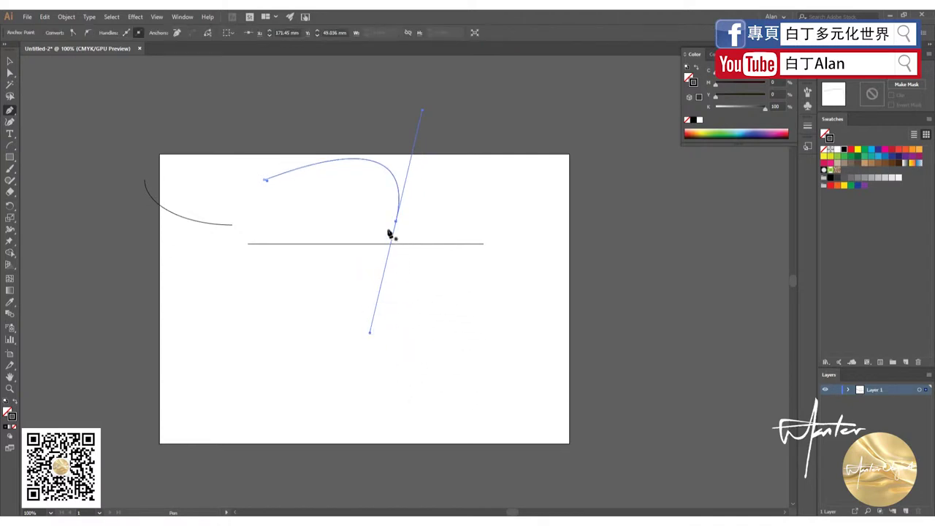
# Step: Marquee-select the line, arc and curve together and delete them
pyautogui.click(9, 61)
pyautogui.click(298, 345)
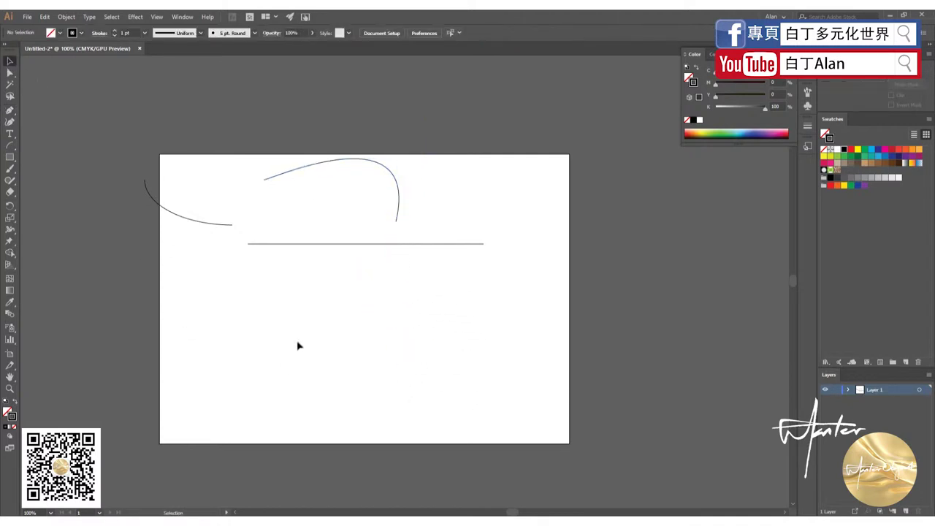
pyautogui.moveTo(316, 315); pyautogui.dragTo(212, 160)
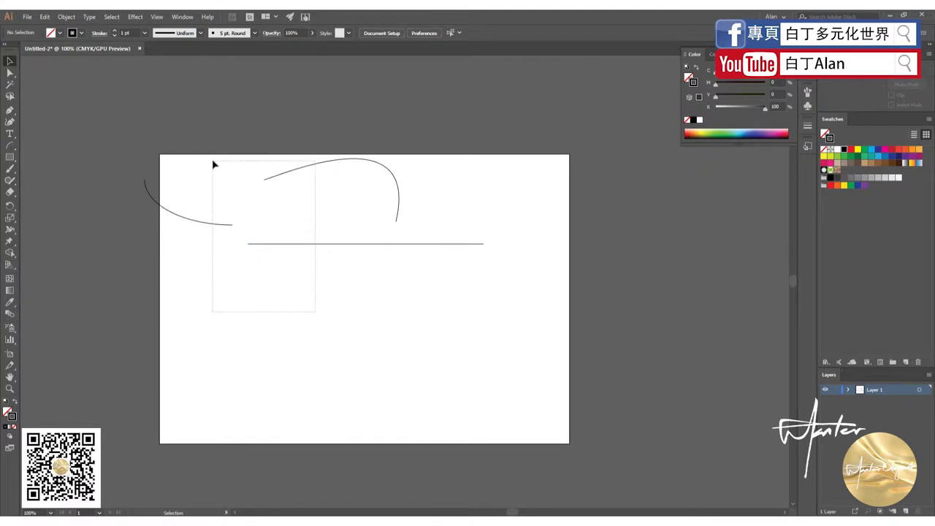
pyautogui.click(321, 244)
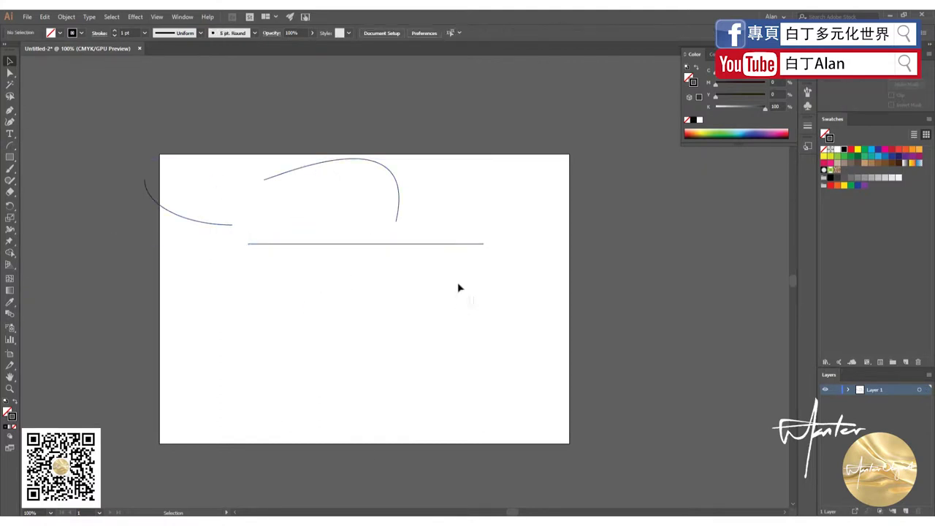
pyautogui.moveTo(457, 285); pyautogui.dragTo(54, 132)
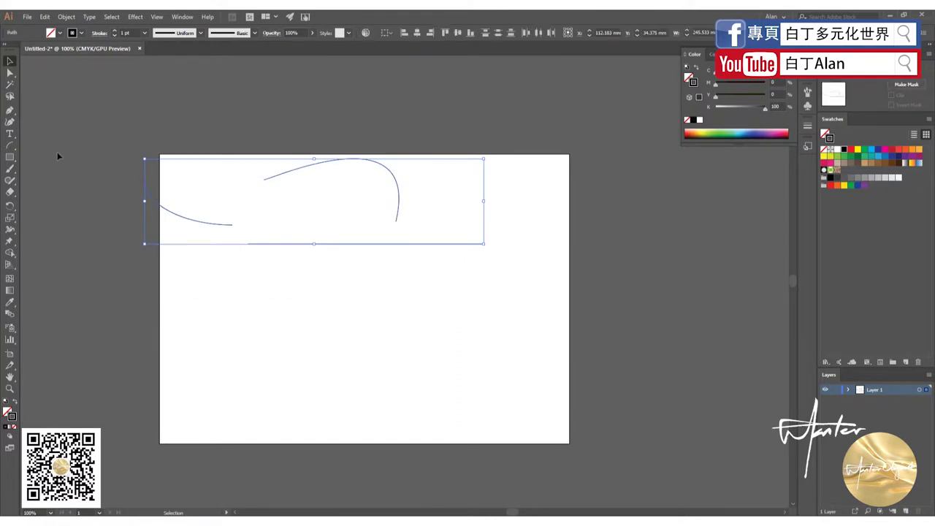
pyautogui.press('Delete')
# Step: Draw a rectangle and drag its top-left corner right to form a trapezoid
pyautogui.click(9, 134)
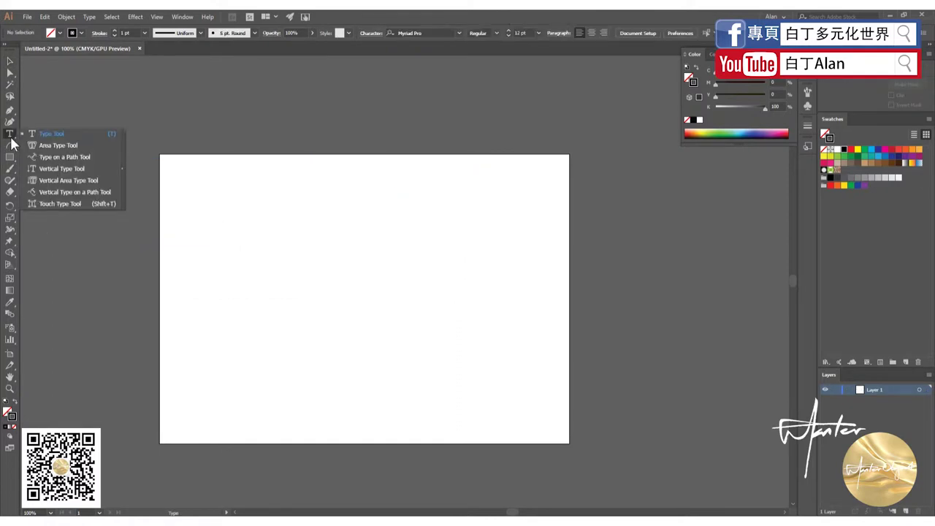
pyautogui.click(10, 157)
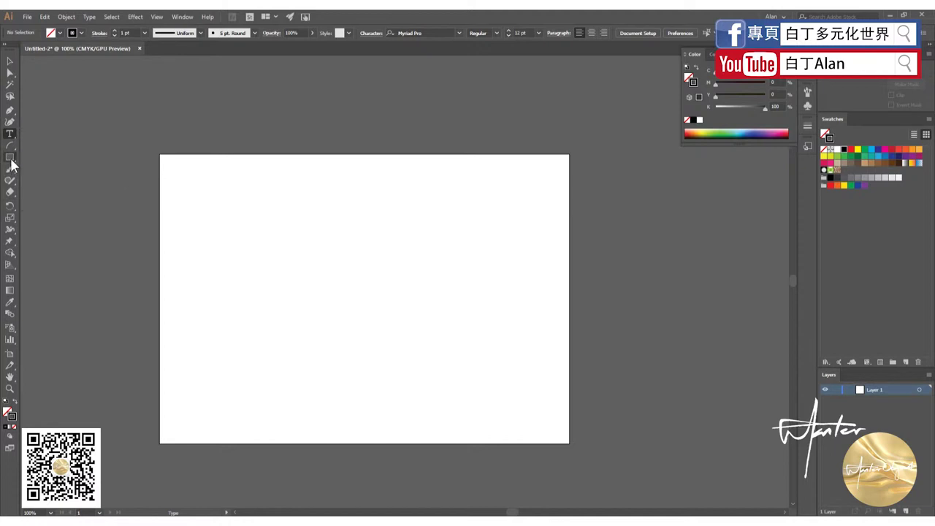
pyautogui.moveTo(249, 235); pyautogui.dragTo(409, 353)
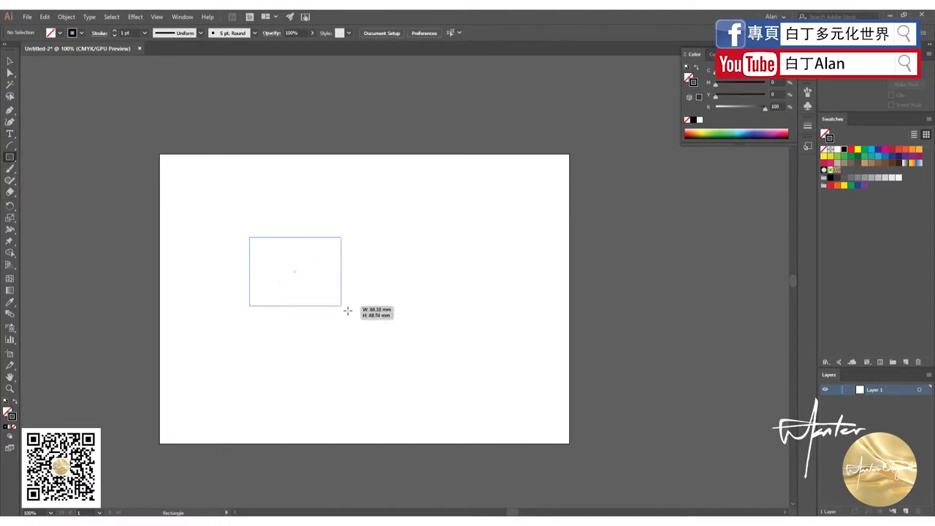
pyautogui.click(10, 72)
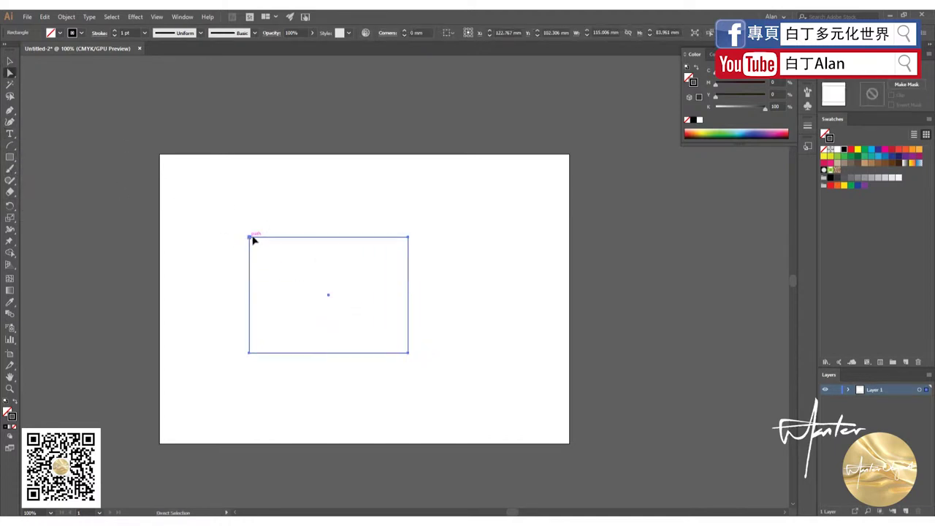
pyautogui.moveTo(252, 238); pyautogui.dragTo(351, 241)
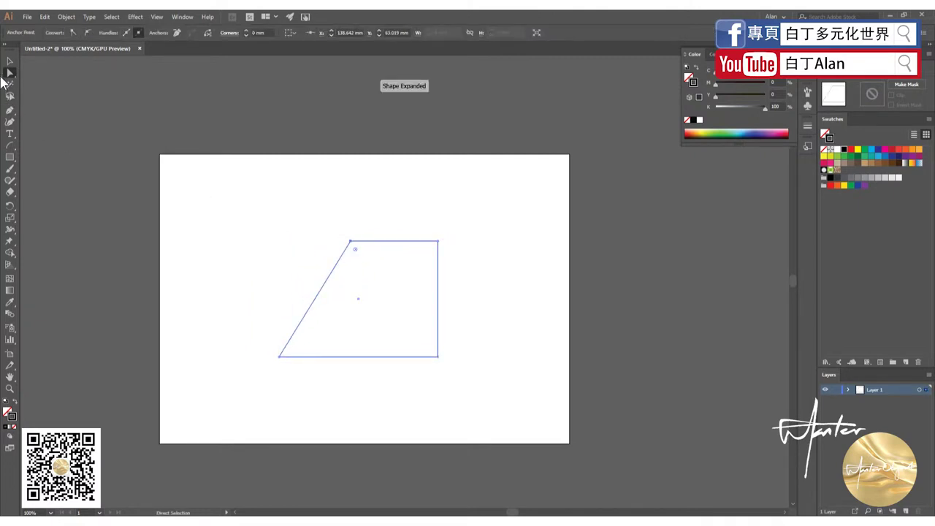
pyautogui.click(10, 61)
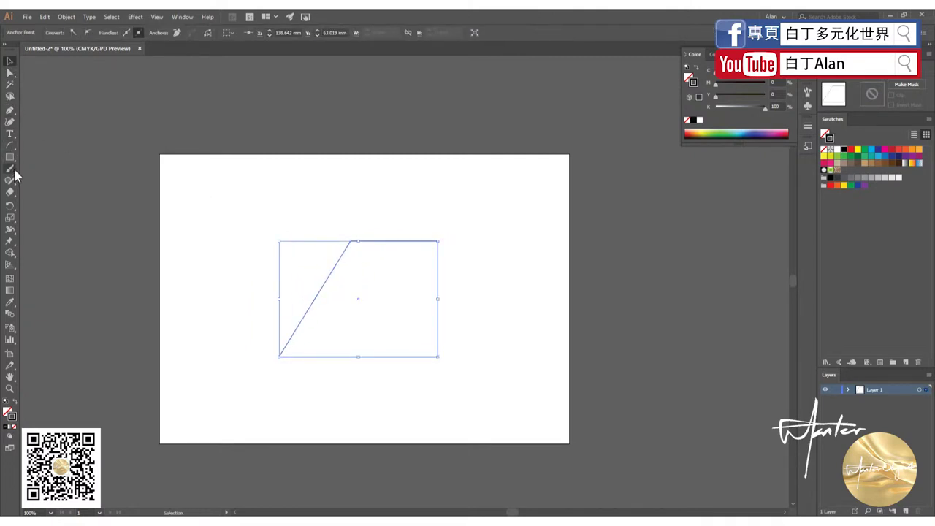
# Step: Type the word sdfgfgdfg as point text near the artboard's top-left
pyautogui.click(10, 134)
pyautogui.click(203, 178)
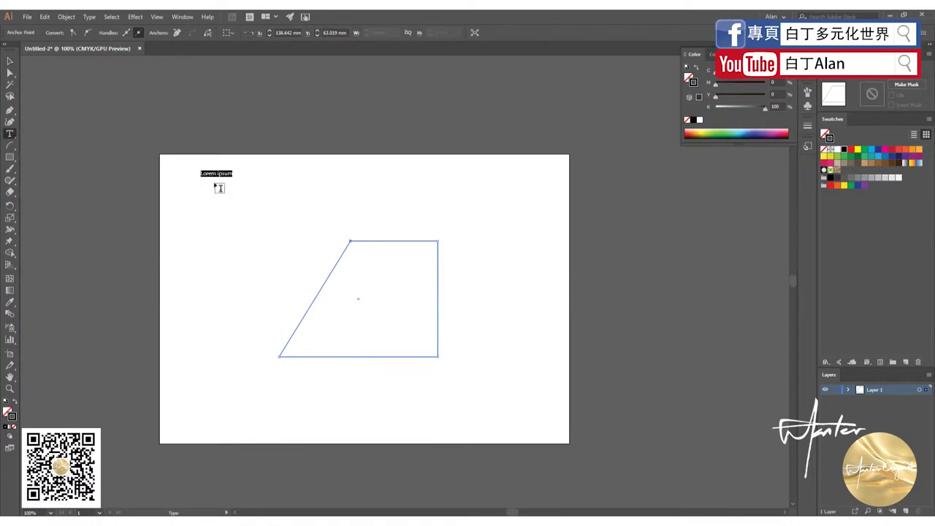
pyautogui.write('sdfgfgdfg')
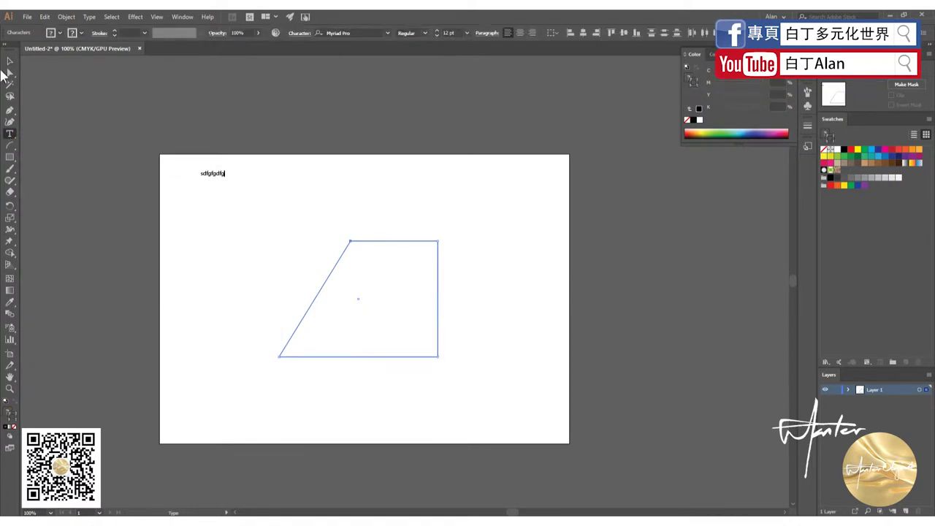
pyautogui.press('Escape')
pyautogui.hotkey('ctrl', 'a')
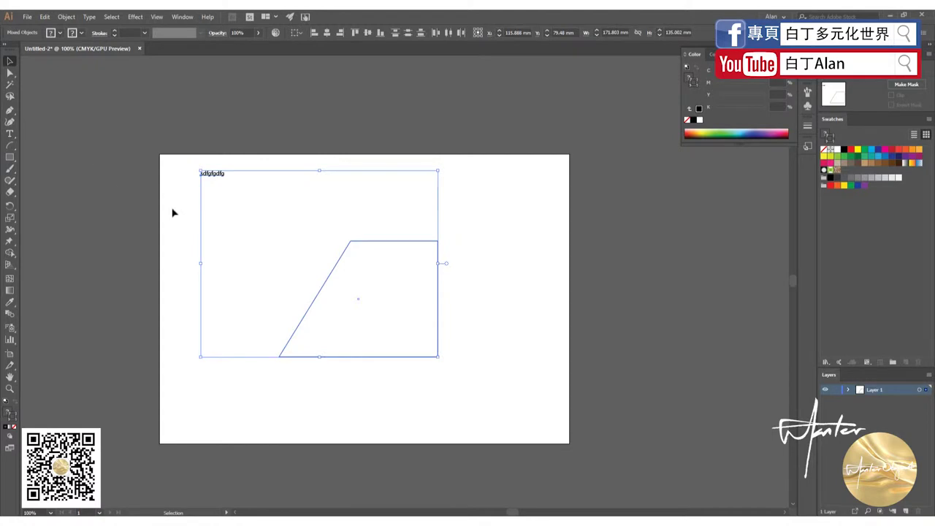
pyautogui.click(190, 250)
# Step: Reposition and enlarge the sdfgfgdfg text, undoing an accidental horizontal squeeze
pyautogui.moveTo(219, 176)
pyautogui.mouseDown()
pyautogui.moveTo(316, 238)
pyautogui.moveTo(348, 203)
pyautogui.moveTo(453, 156)
pyautogui.mouseUp()
pyautogui.scroll(1, 328, 233)
pyautogui.moveTo(388, 231); pyautogui.dragTo(253, 162)
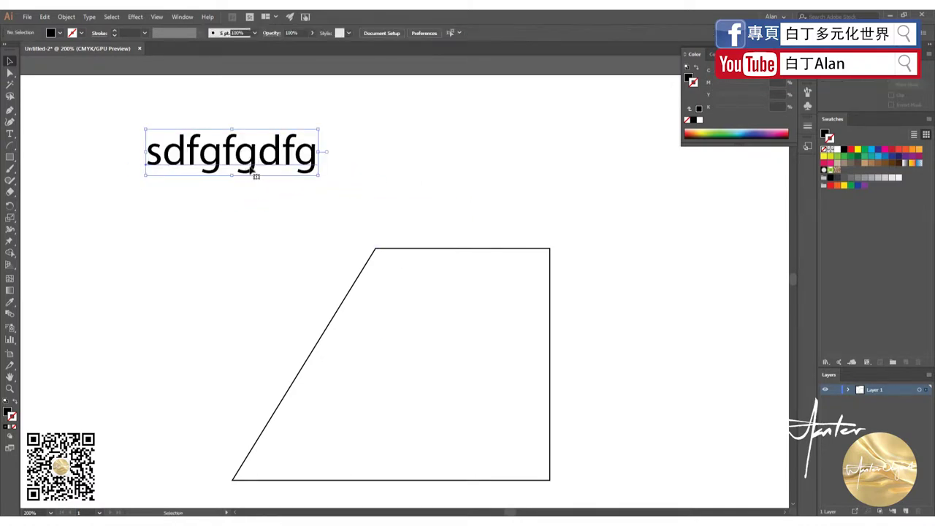
pyautogui.moveTo(317, 152); pyautogui.dragTo(238, 154)
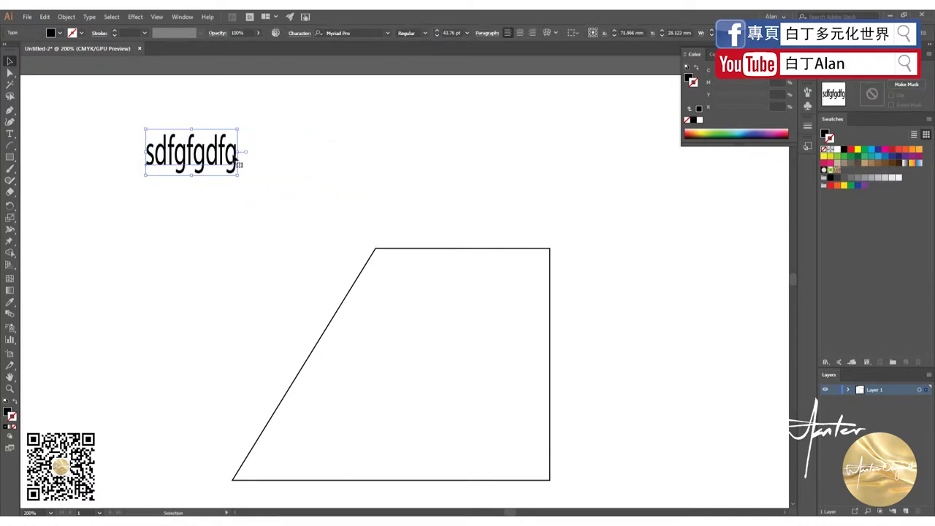
pyautogui.click(203, 178)
pyautogui.hotkey('ctrl', 'z')
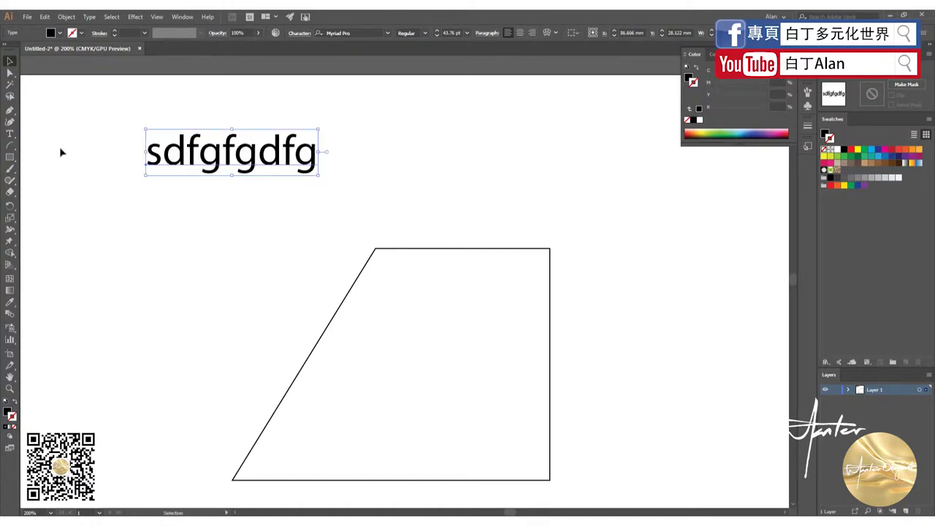
pyautogui.click(62, 150)
pyautogui.click(10, 133)
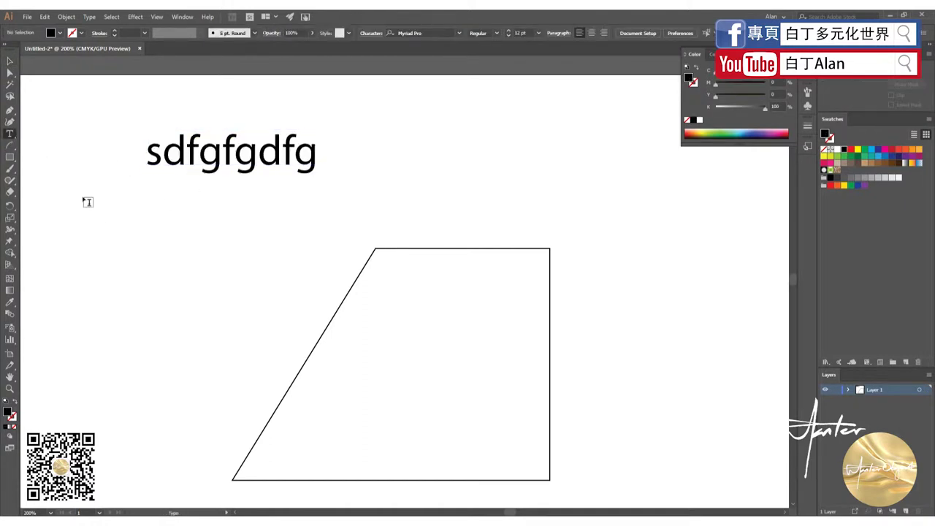
# Step: Create a text area left of the trapezoid containing sdfdsfsfsf and nudge it right
pyautogui.moveTo(82, 197); pyautogui.dragTo(236, 300)
pyautogui.write('sdfdsfsfsf')
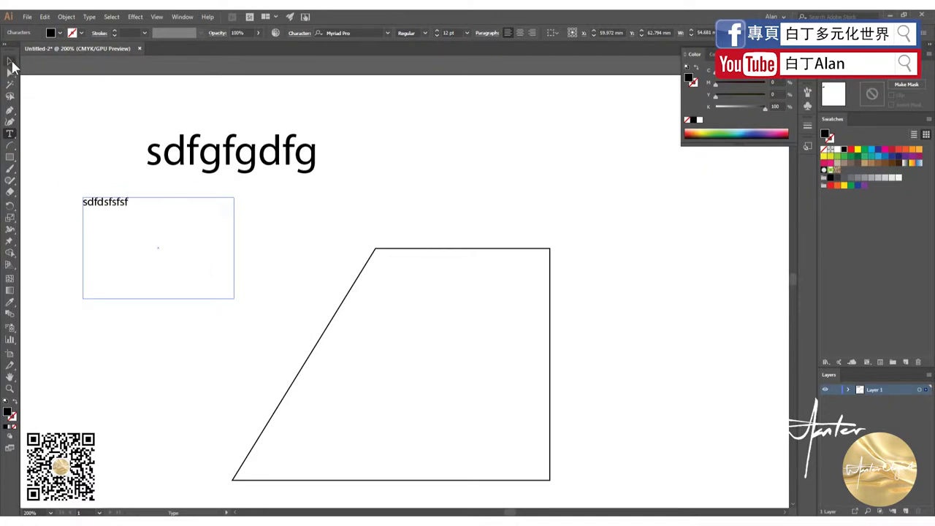
pyautogui.click(9, 60)
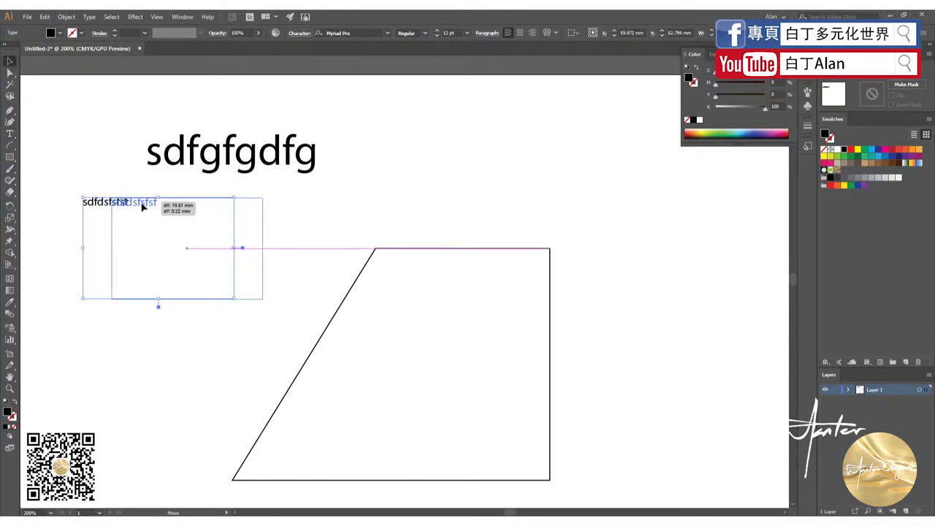
pyautogui.moveTo(111, 207); pyautogui.dragTo(141, 206)
pyautogui.click(83, 228)
# Step: Resize and reposition the sdfdsfsfsf text area to sit below the large word
pyautogui.click(153, 202)
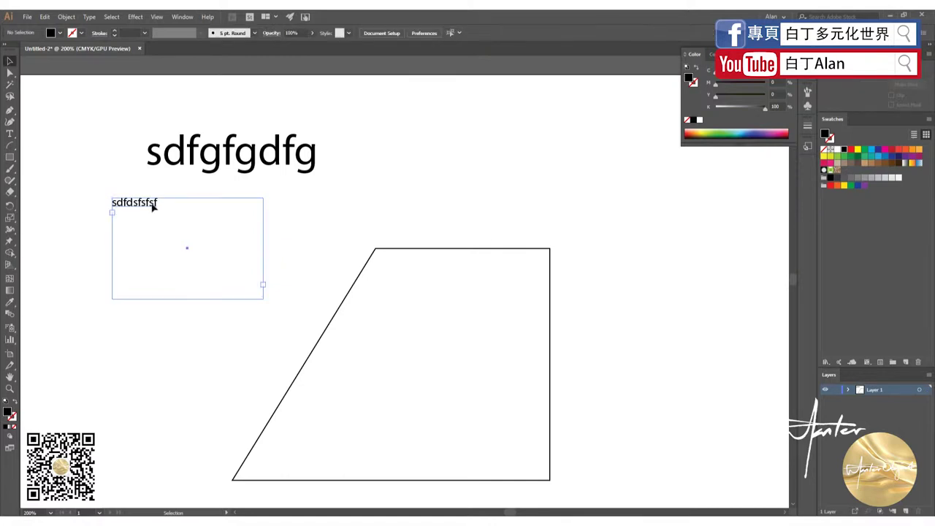
pyautogui.moveTo(263, 298); pyautogui.dragTo(197, 235)
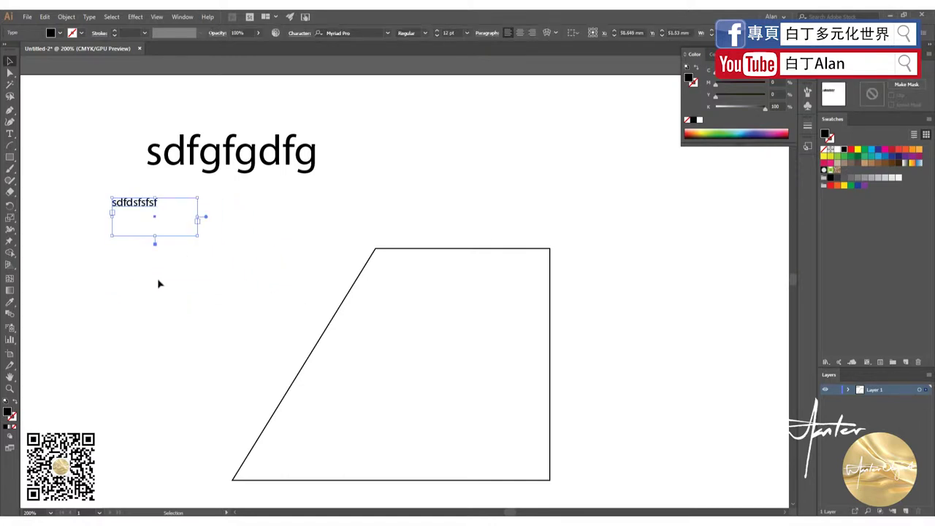
pyautogui.click(147, 242)
pyautogui.click(135, 209)
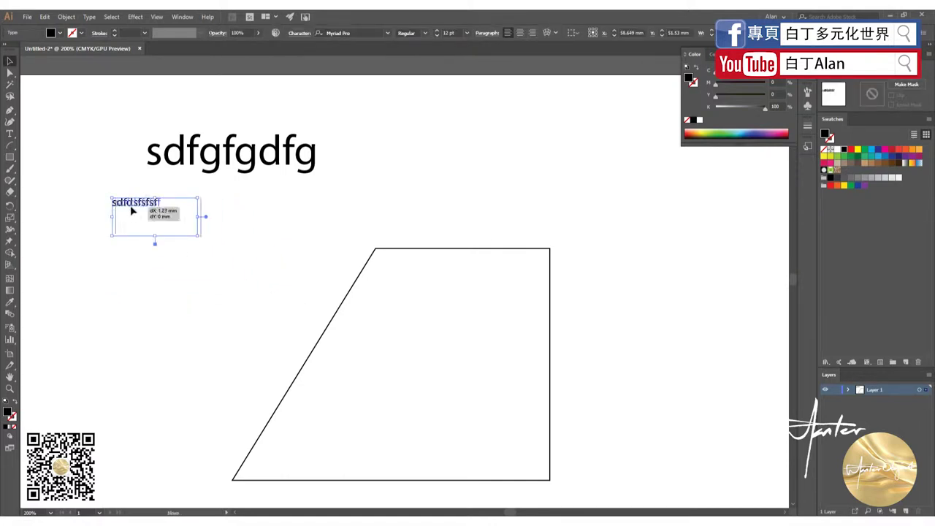
pyautogui.moveTo(135, 208); pyautogui.dragTo(189, 240)
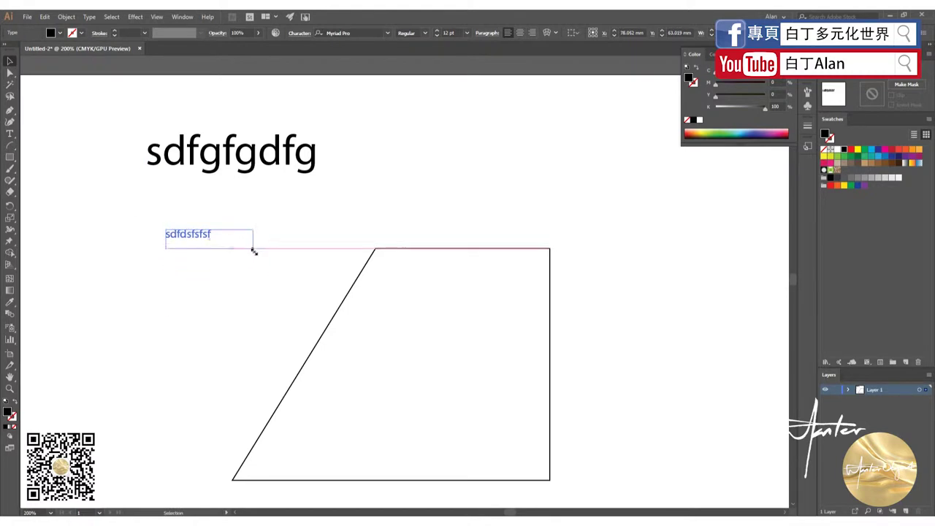
pyautogui.moveTo(255, 271); pyautogui.dragTo(265, 317)
pyautogui.click(176, 217)
pyautogui.click(183, 238)
pyautogui.moveTo(183, 241); pyautogui.dragTo(156, 230)
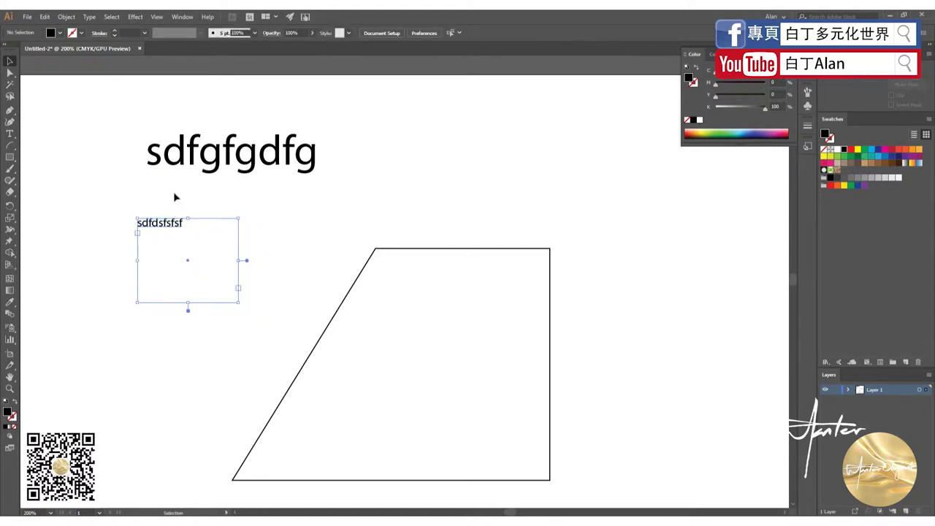
# Step: Alternate selecting the large sdfgfgdfg text and the sdfdsfsfsf text area
pyautogui.click(183, 160)
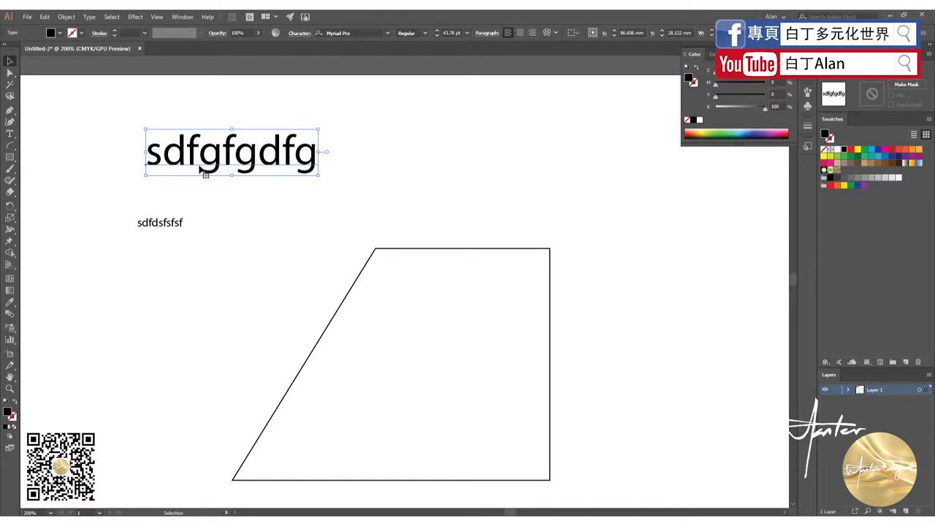
pyautogui.click(186, 222)
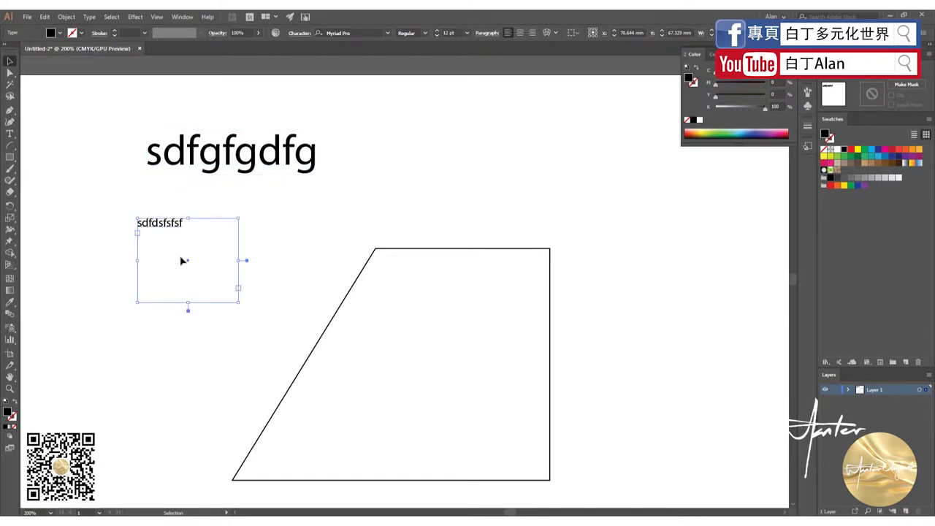
pyautogui.click(169, 168)
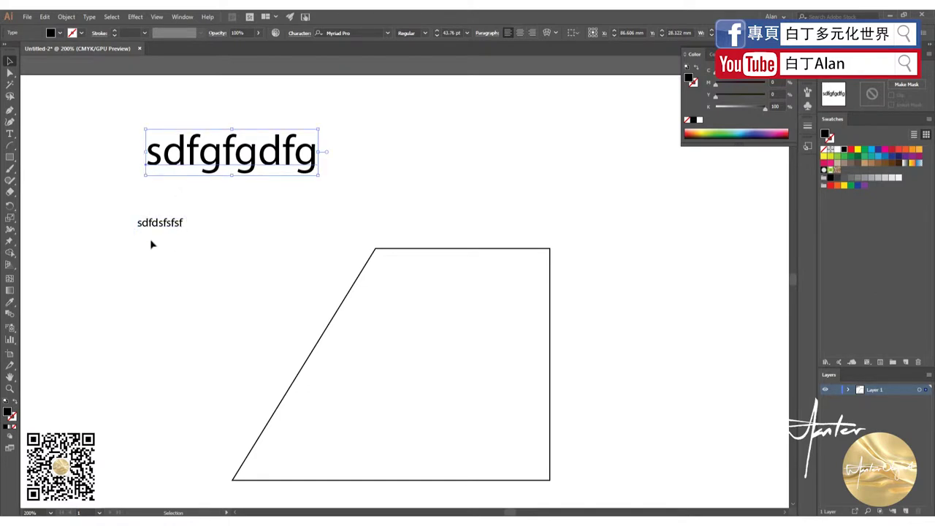
pyautogui.click(152, 235)
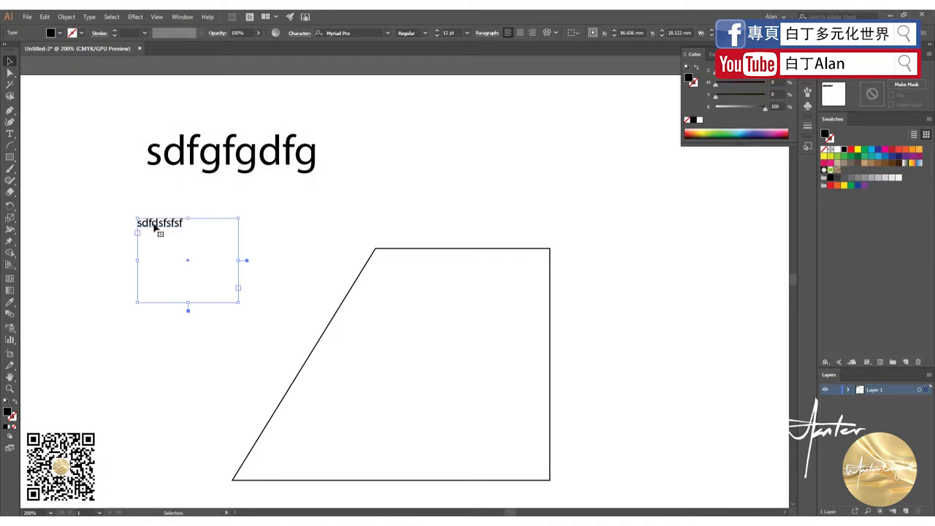
pyautogui.click(168, 171)
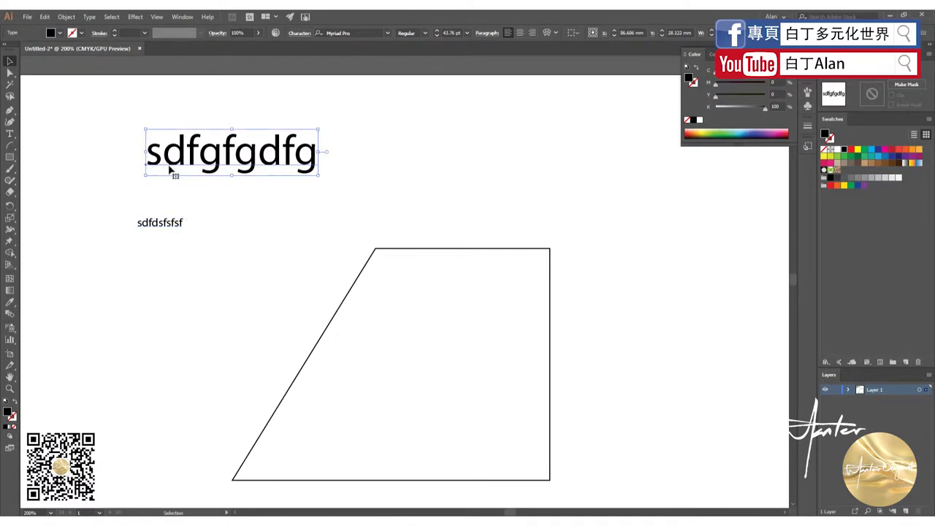
# Step: Replace the large word sdfgfgdfg with Hello
pyautogui.doubleClick(169, 169)
pyautogui.doubleClick(150, 155)
pyautogui.moveTo(147, 155); pyautogui.dragTo(165, 155)
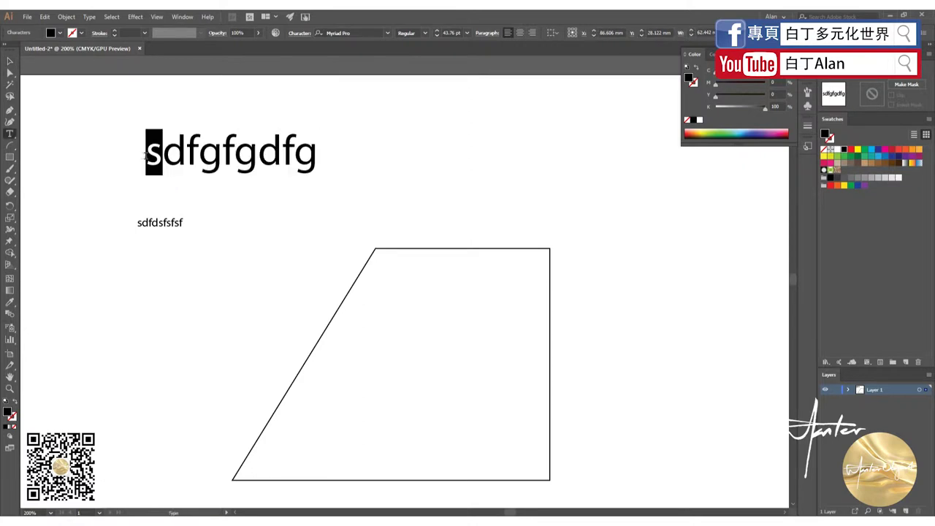
pyautogui.doubleClick(151, 159)
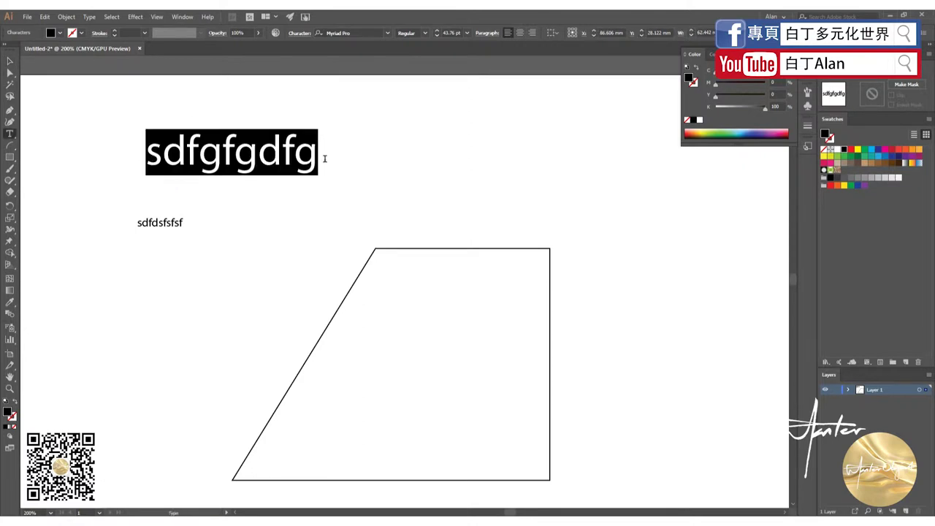
pyautogui.write('S')
pyautogui.press('BackSpace')
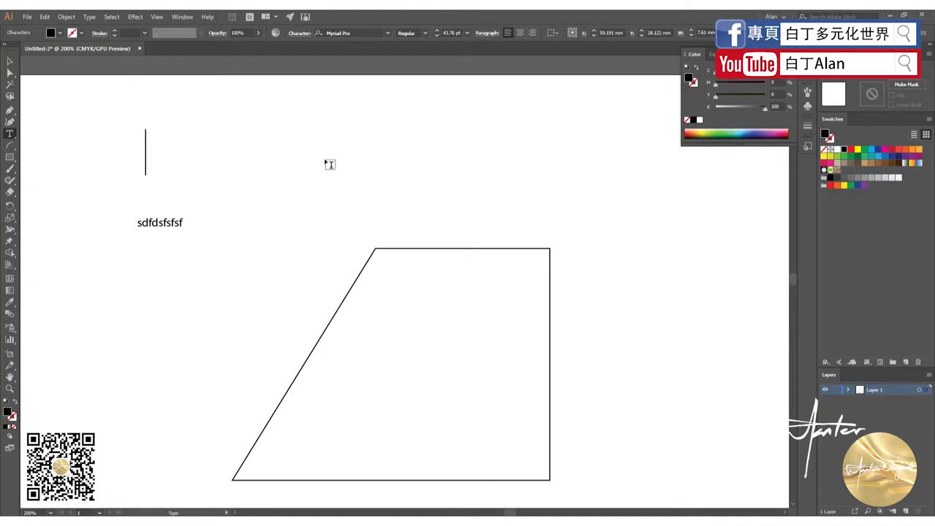
pyautogui.write('Hellow')
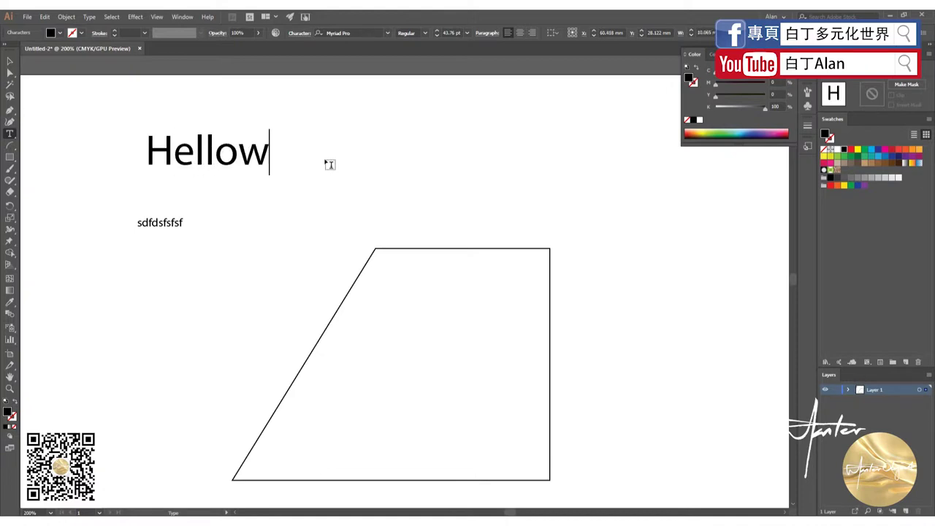
pyautogui.press('BackSpace')
# Step: Set the H of Hello to 72 pt and the letters ello to 12 pt
pyautogui.click(173, 151)
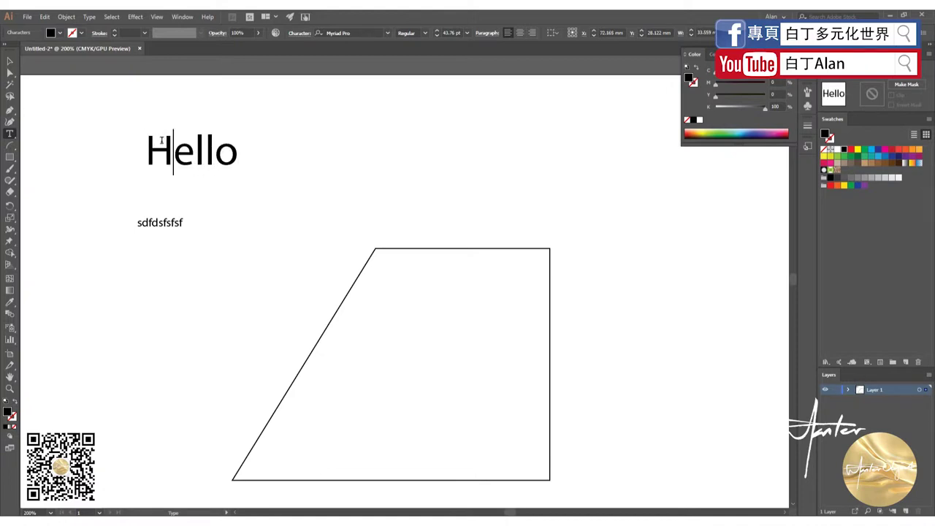
pyautogui.hotkey('shift', 'Left')
pyautogui.click(466, 33)
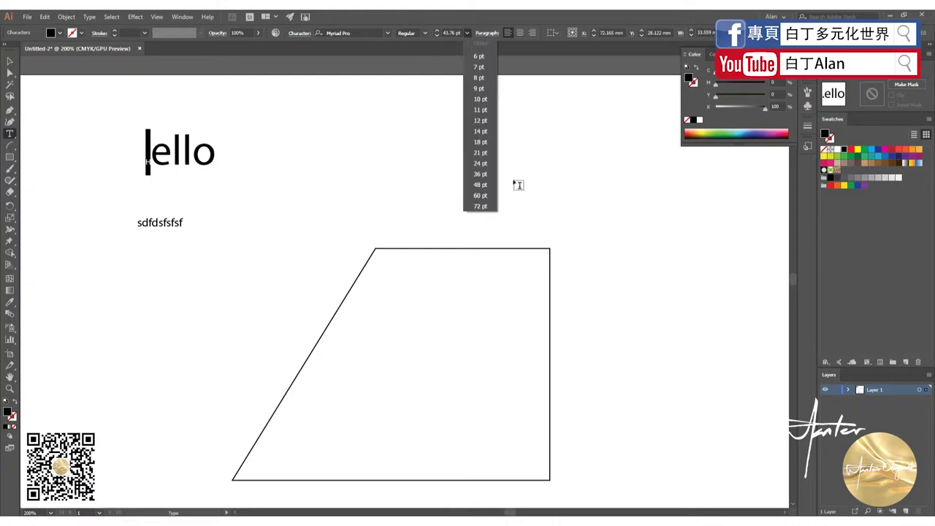
pyautogui.click(496, 207)
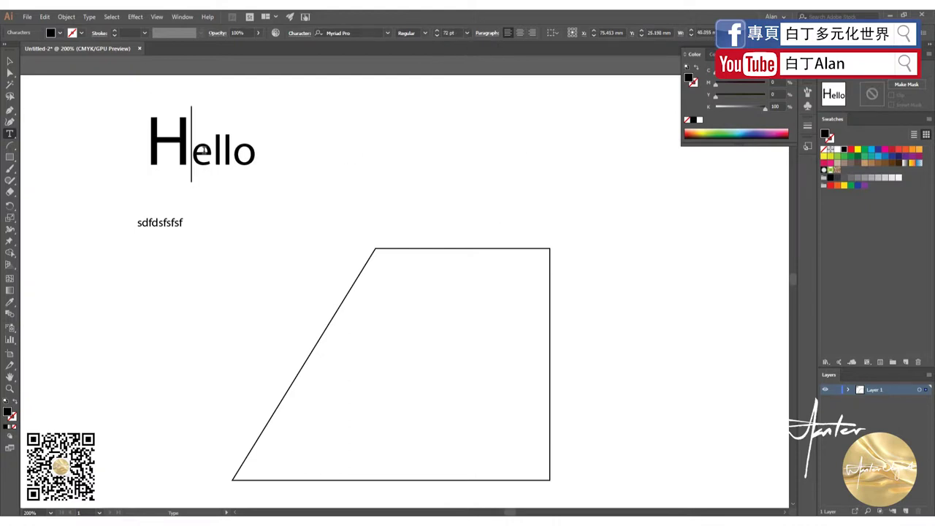
pyautogui.moveTo(197, 151); pyautogui.dragTo(262, 150)
pyautogui.click(468, 33)
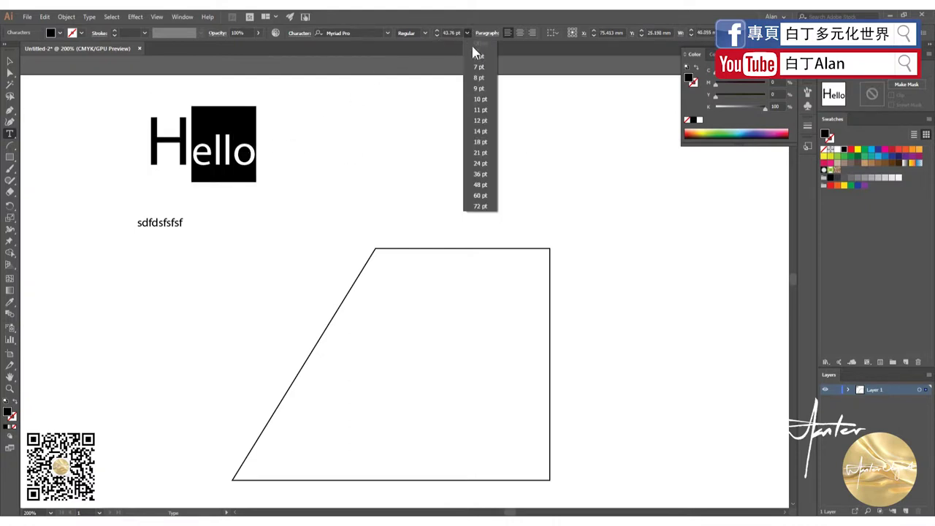
pyautogui.click(484, 130)
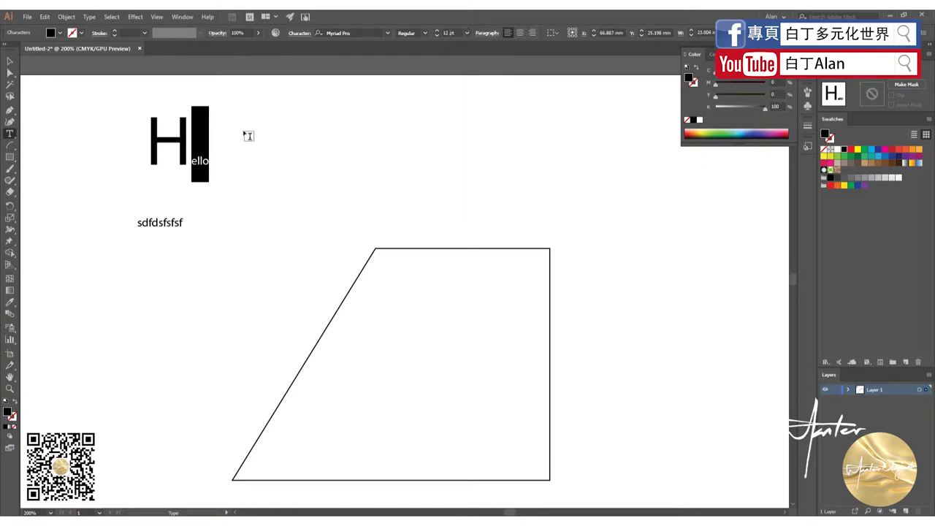
pyautogui.click(10, 62)
pyautogui.click(46, 140)
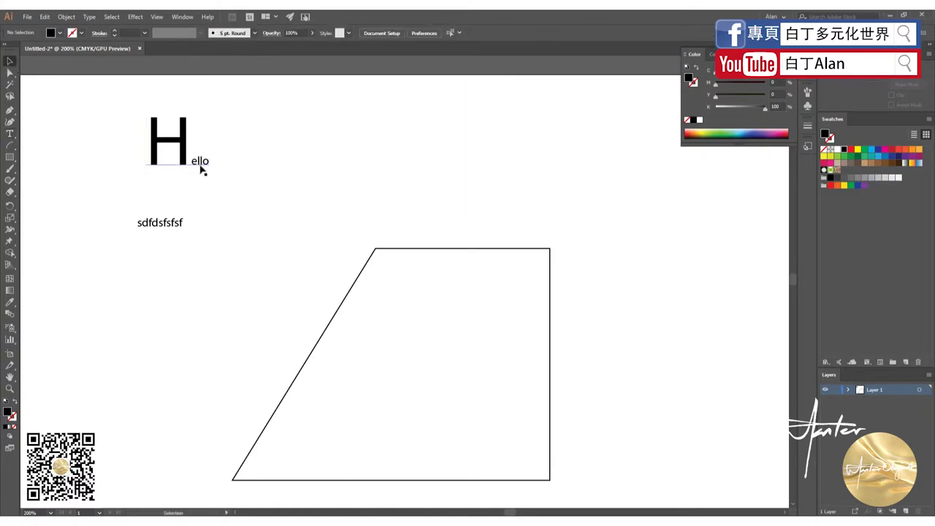
# Step: Insert dghdhg hhfgg-h into the small paragraph so it reads sdfdghdhg hhfgg-hdsfsfsf
pyautogui.click(200, 175)
pyautogui.moveTo(161, 224)
pyautogui.mouseDown()
pyautogui.moveTo(211, 160)
pyautogui.moveTo(219, 121)
pyautogui.moveTo(184, 219)
pyautogui.mouseUp()
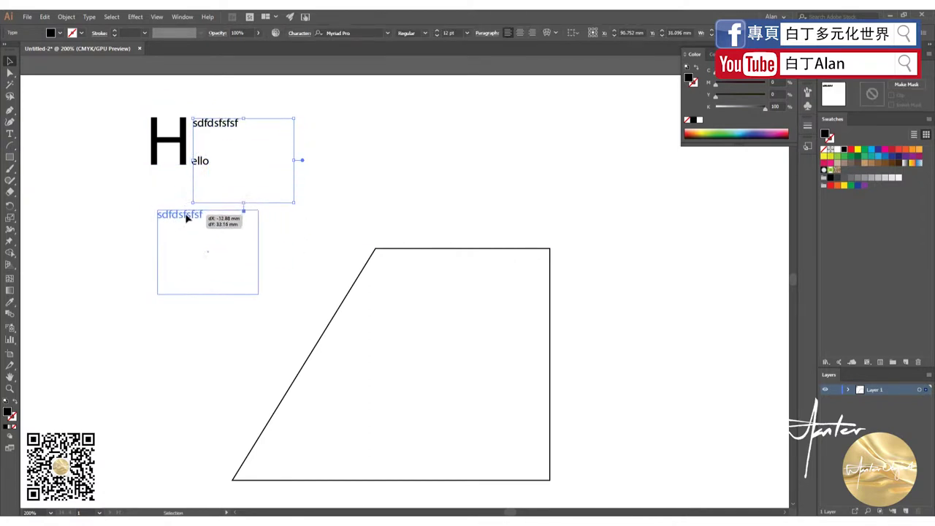
pyautogui.click(170, 157)
pyautogui.click(171, 158)
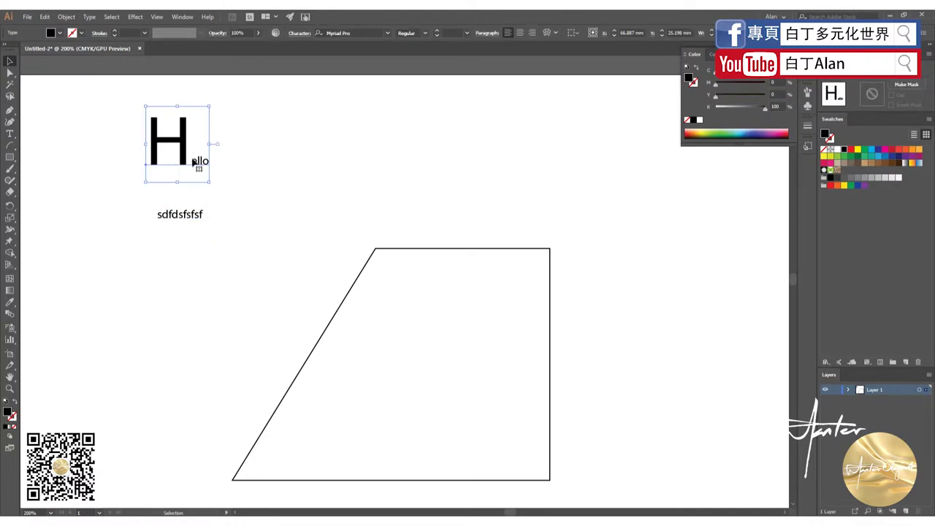
pyautogui.click(195, 221)
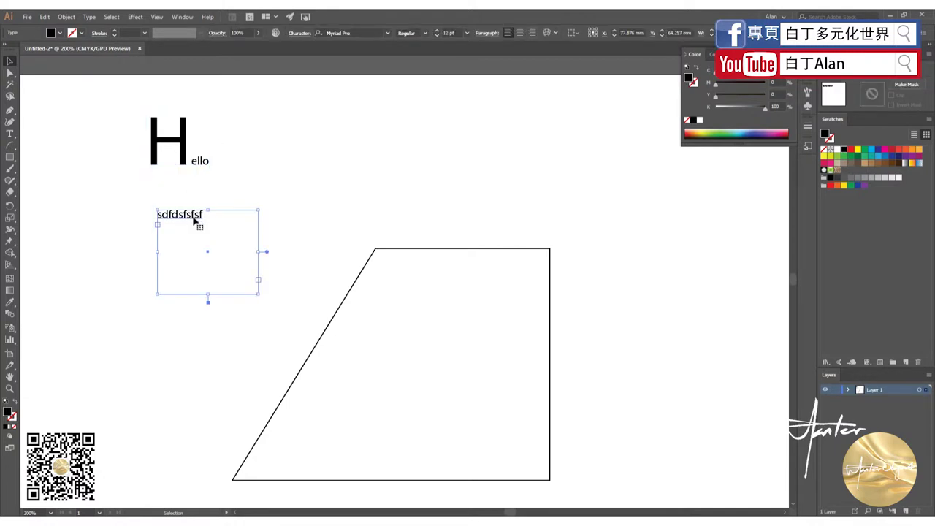
pyautogui.doubleClick(195, 219)
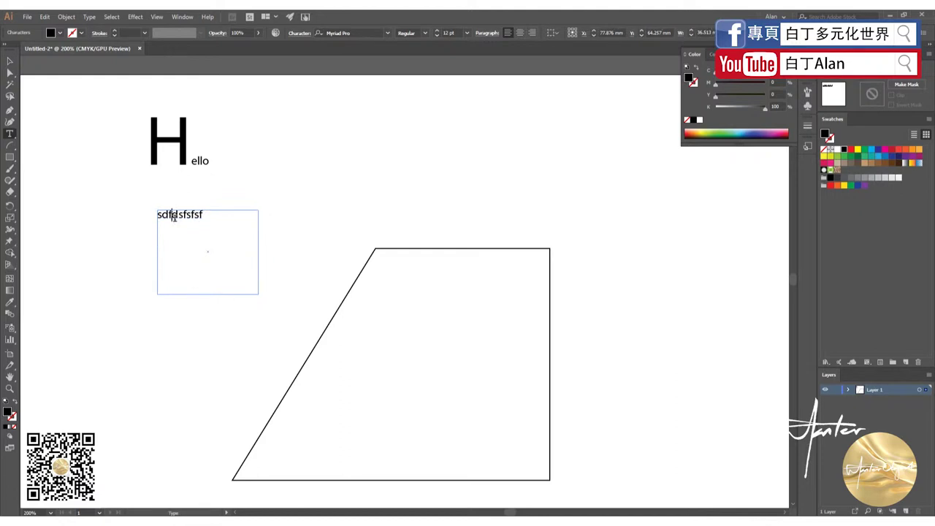
pyautogui.write('dghdhg hhfgg-h')
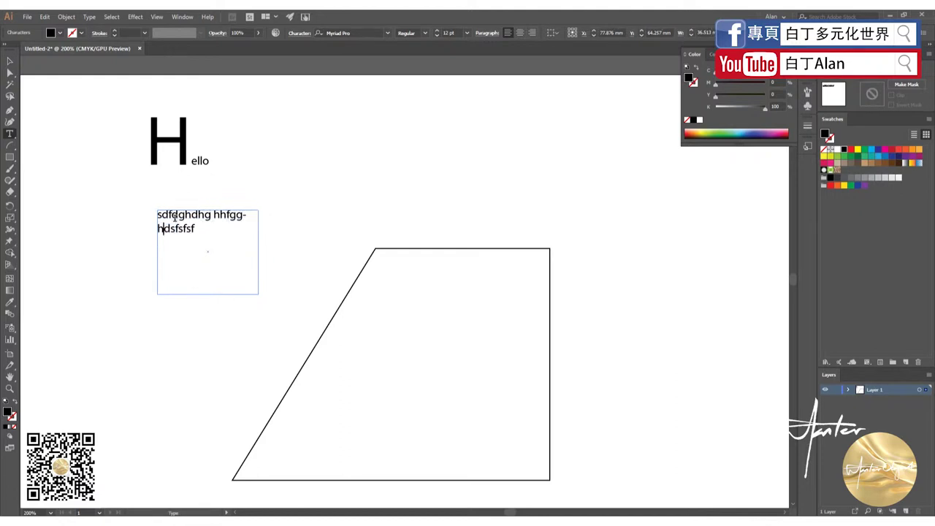
pyautogui.click(10, 60)
pyautogui.click(51, 186)
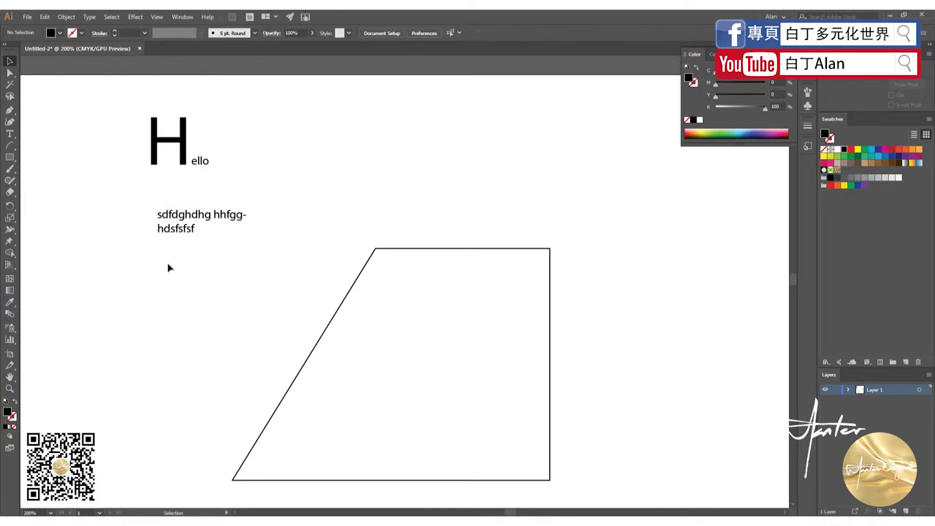
# Step: Fill the trapezoid with Lorem ipsum area text and nudge it up-left
pyautogui.moveTo(10, 134); pyautogui.dragTo(46, 150)
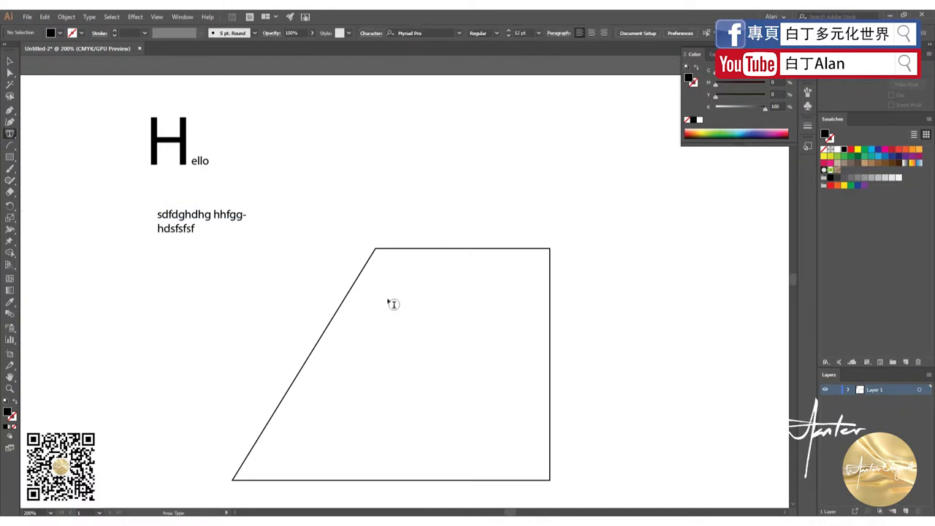
pyautogui.click(369, 275)
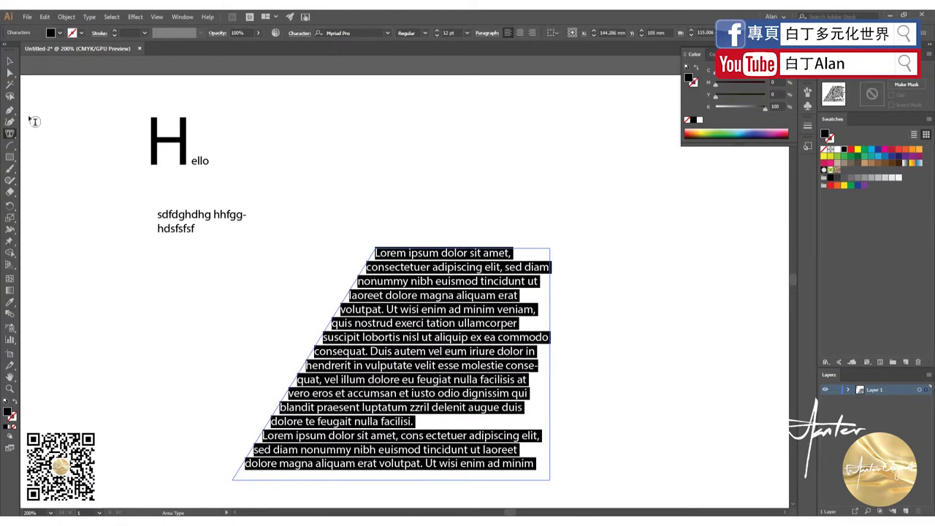
pyautogui.click(10, 61)
pyautogui.moveTo(420, 313); pyautogui.dragTo(407, 288)
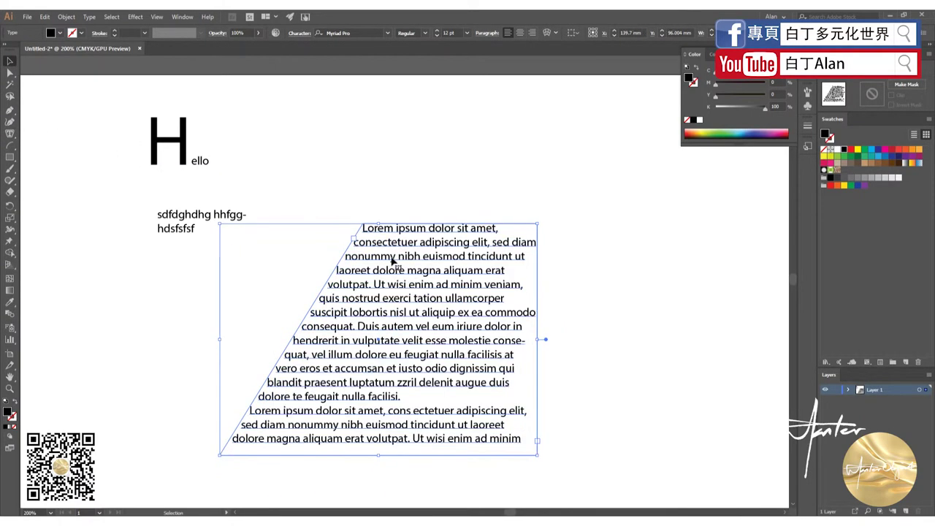
# Step: Replace the trapezoid's Lorem ipsum with gfhfghfghffghfgh and fghfgh on a new line
pyautogui.doubleClick(391, 259)
pyautogui.hotkey('ctrl', 'a')
pyautogui.scroll(-5, 470, 236)
pyautogui.write('gf')
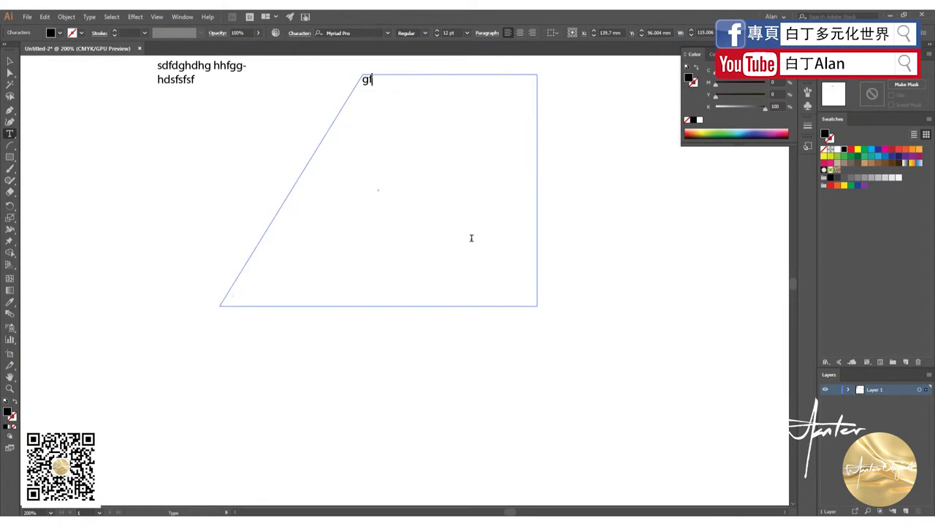
pyautogui.write('hfghfghf')
pyautogui.write('fghfgh')
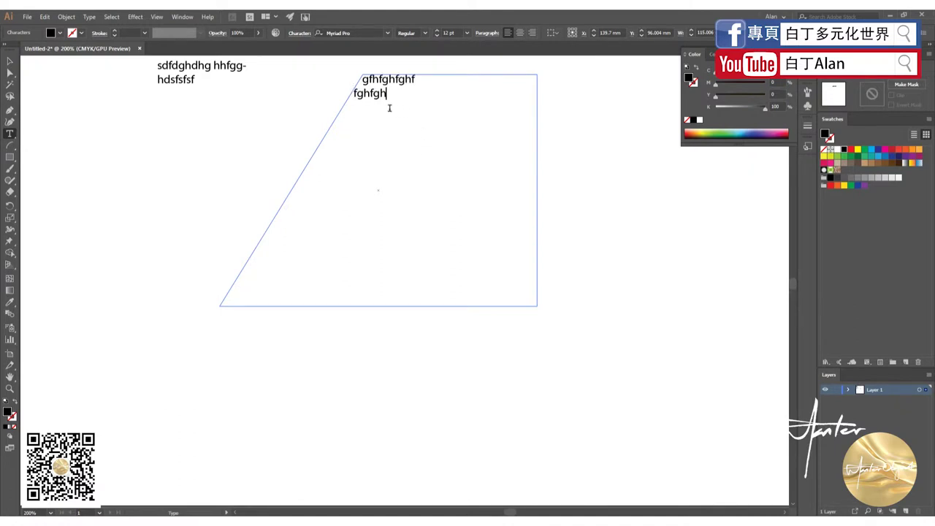
pyautogui.press('Return')
pyautogui.write('fghfgh')
pyautogui.click(9, 62)
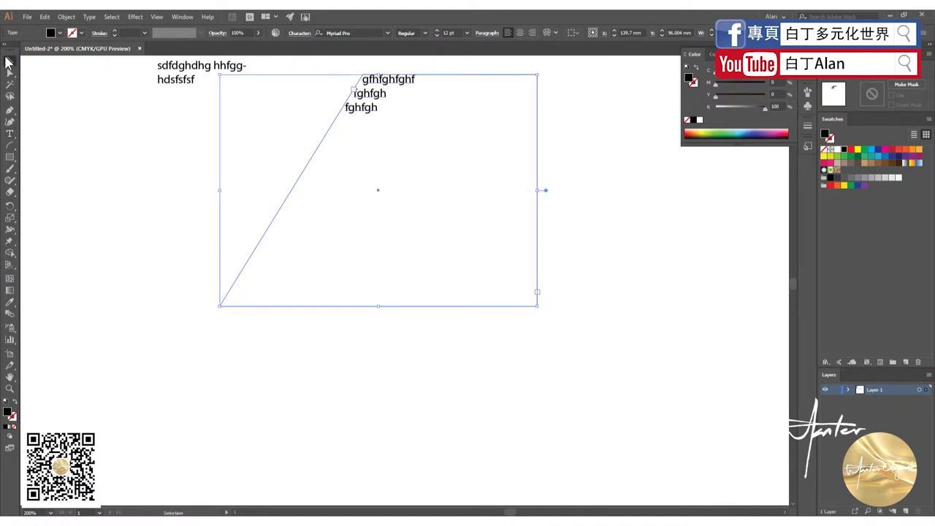
pyautogui.click(10, 133)
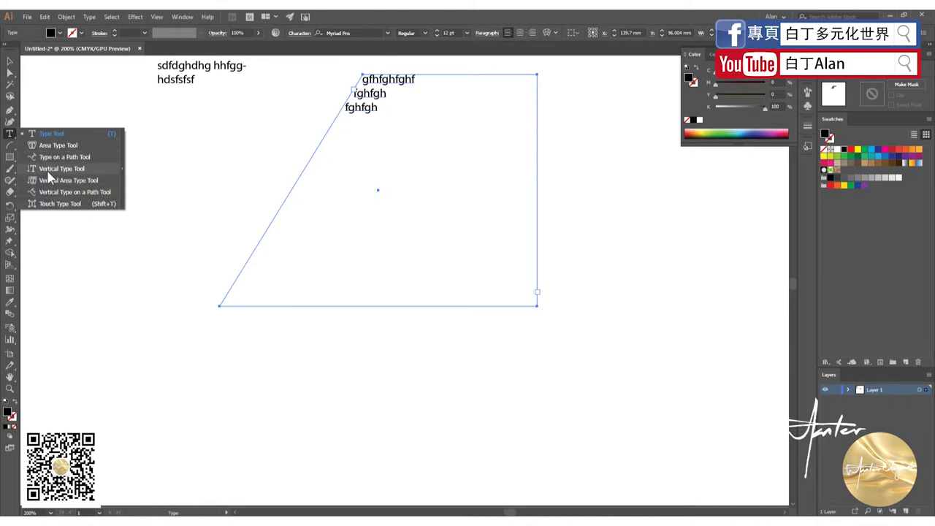
# Step: Zoom to fit the artboard, marquee-select every object and delete them all
pyautogui.click(9, 61)
pyautogui.click(126, 276)
pyautogui.scroll(-2, 241, 354)
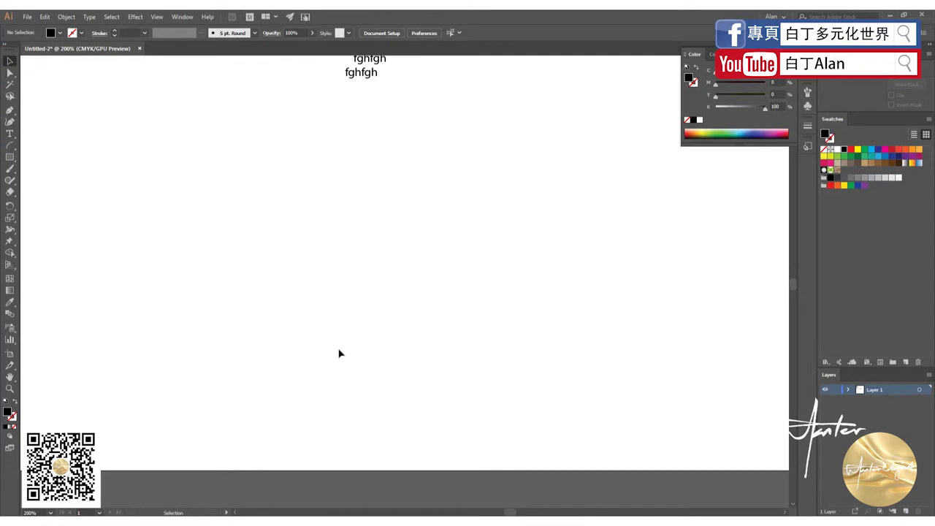
pyautogui.hotkey('ctrl', '0')
pyautogui.moveTo(409, 350); pyautogui.dragTo(232, 220)
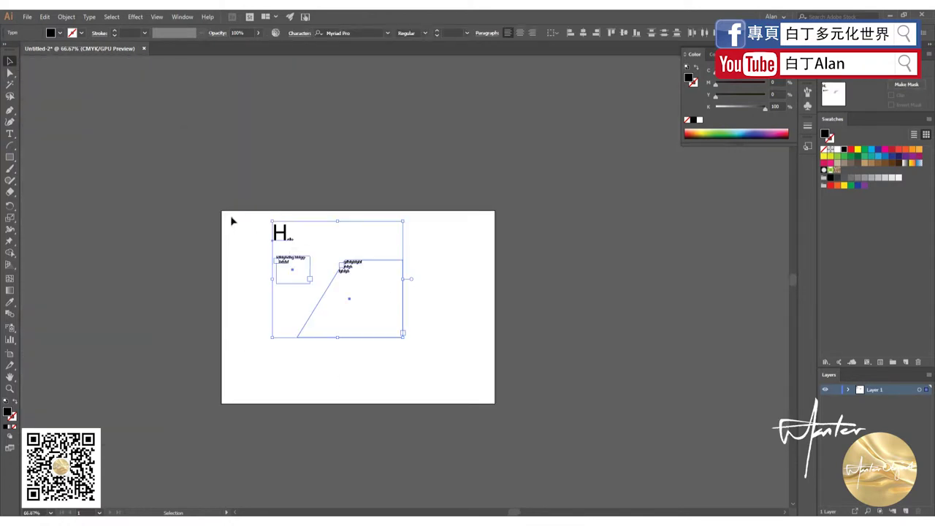
pyautogui.press('Delete')
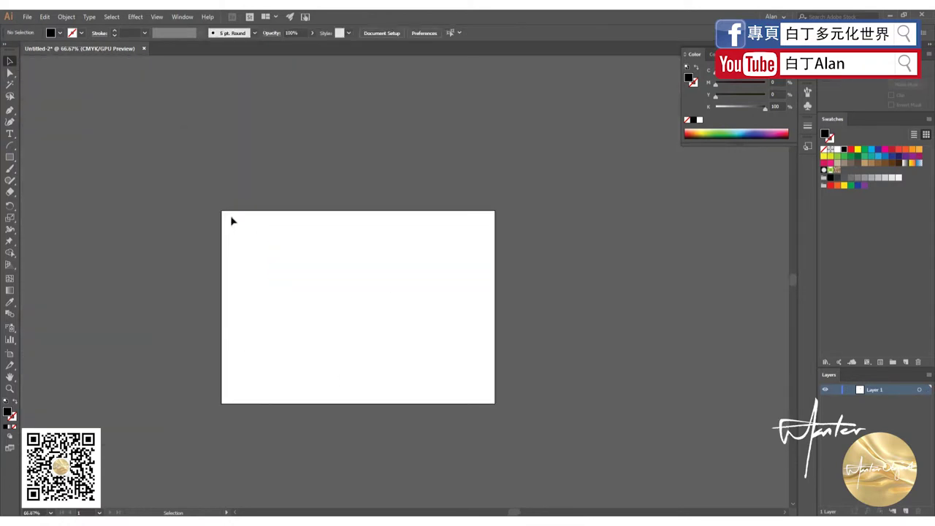
pyautogui.click(10, 156)
# Step: Draw a rectangle on the artboard's left with a white-to-red linear gradient fill
pyautogui.moveTo(236, 264); pyautogui.dragTo(312, 320)
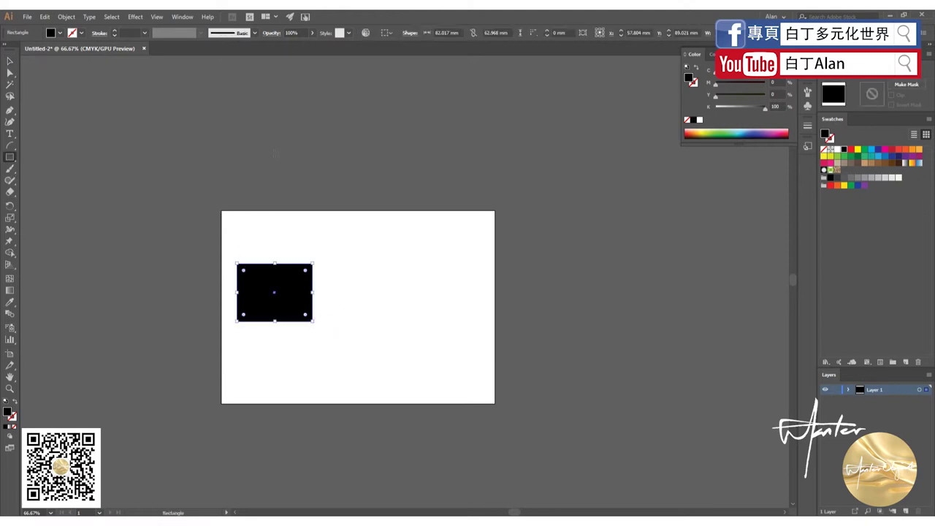
pyautogui.click(879, 79)
pyautogui.click(867, 127)
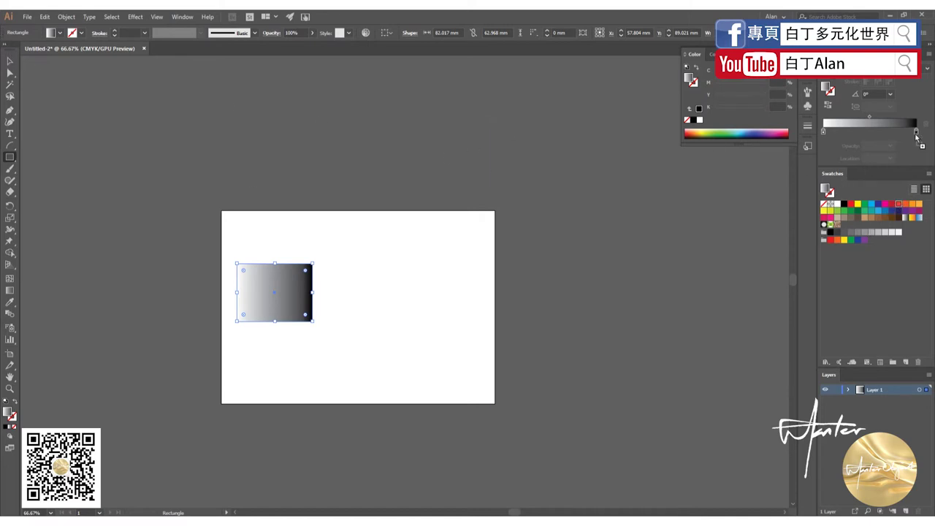
pyautogui.moveTo(901, 210); pyautogui.dragTo(915, 132)
pyautogui.click(10, 61)
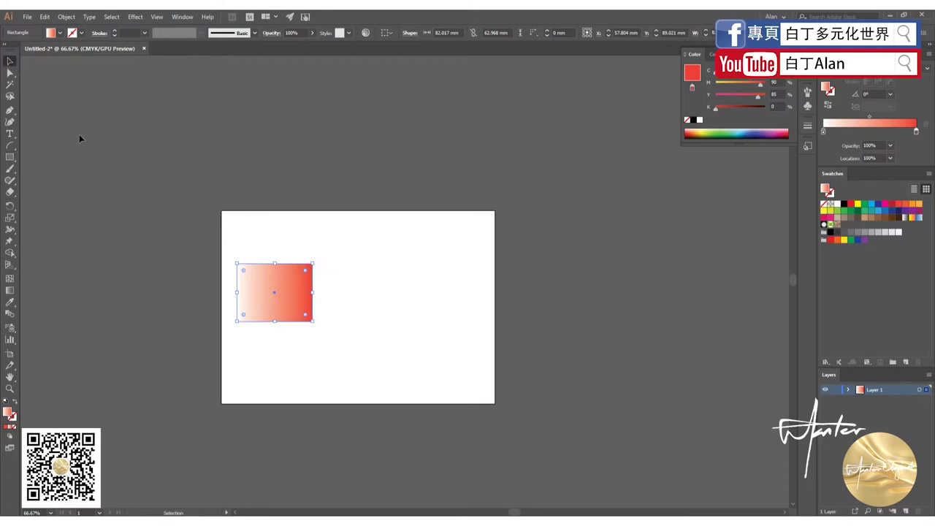
pyautogui.click(254, 347)
pyautogui.click(263, 314)
pyautogui.keyDown('shift'); pyautogui.click(282, 317); pyautogui.keyUp('shift')
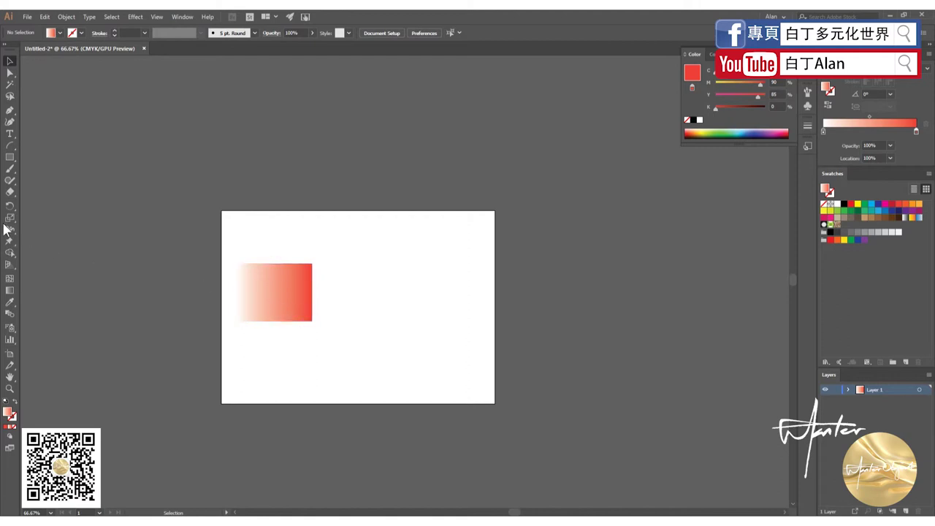
# Step: Draw a larger rectangle right of the gradient rectangle and fill it solid black
pyautogui.click(9, 158)
pyautogui.moveTo(374, 238); pyautogui.dragTo(507, 354)
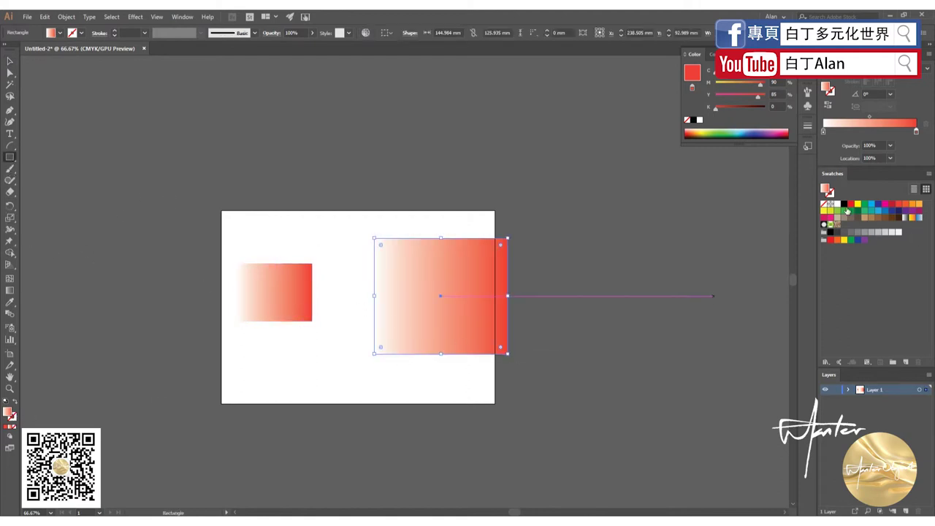
pyautogui.click(844, 205)
# Step: Select and deselect the red gradient rectangle a few times, then clear the selection
pyautogui.click(10, 62)
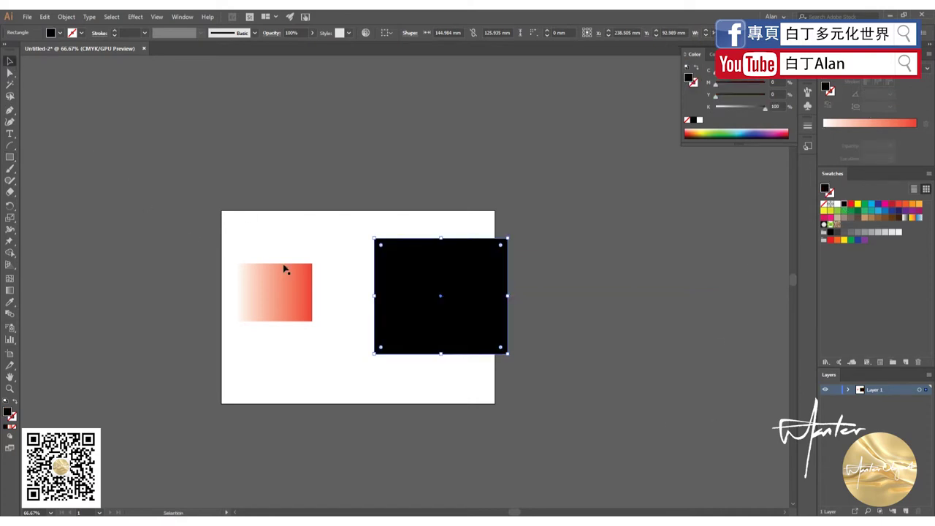
pyautogui.keyDown('alt'); pyautogui.scroll(3, 342, 310); pyautogui.keyUp('alt')
pyautogui.keyDown('alt'); pyautogui.scroll(-2, 319, 317); pyautogui.keyUp('alt')
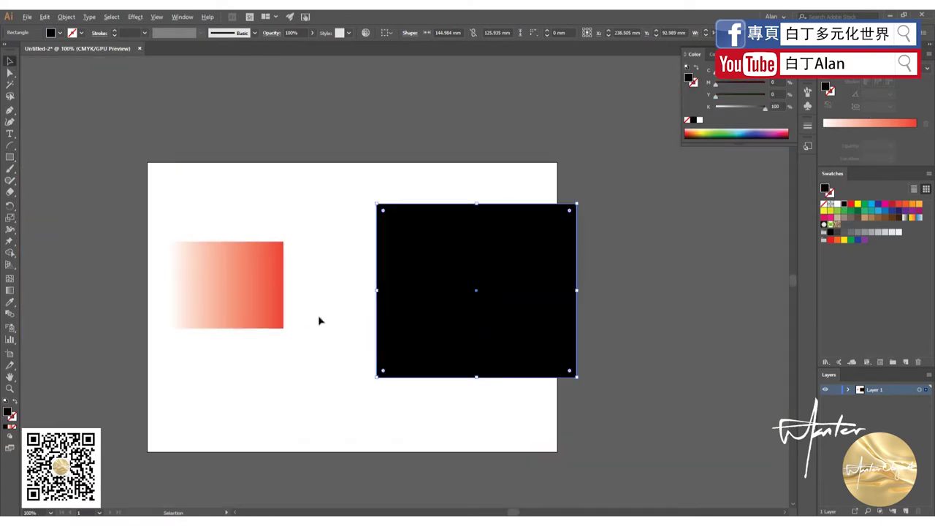
pyautogui.click(282, 282)
pyautogui.click(297, 277)
pyautogui.click(264, 282)
pyautogui.click(127, 124)
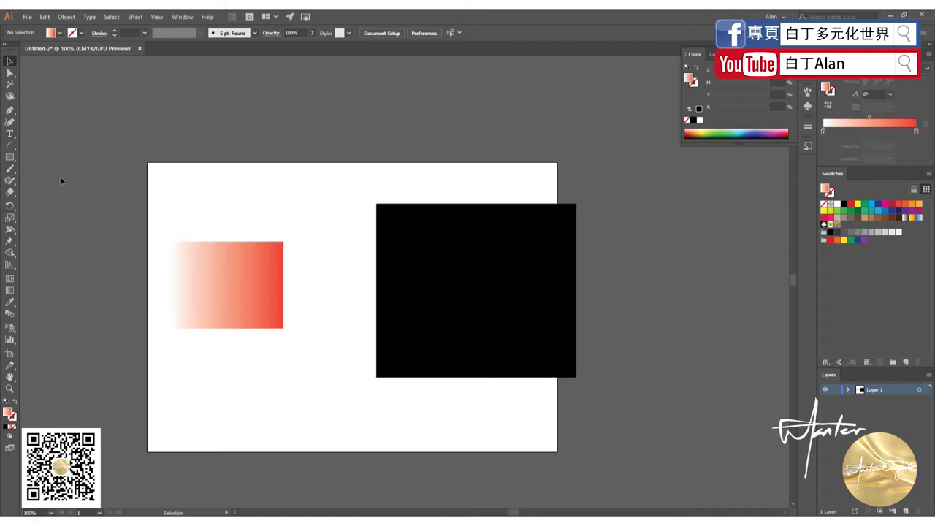
pyautogui.press('i')
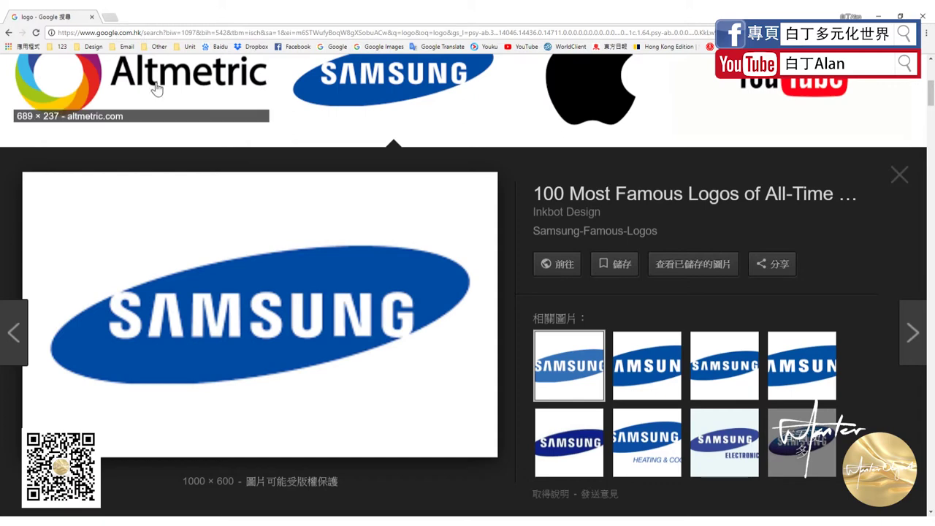
# Step: Search Google Images for 'adobe keybroad' and preview the Photoshop keyboard shortcut image
pyautogui.scroll(5, 113, 105)
pyautogui.write('a')
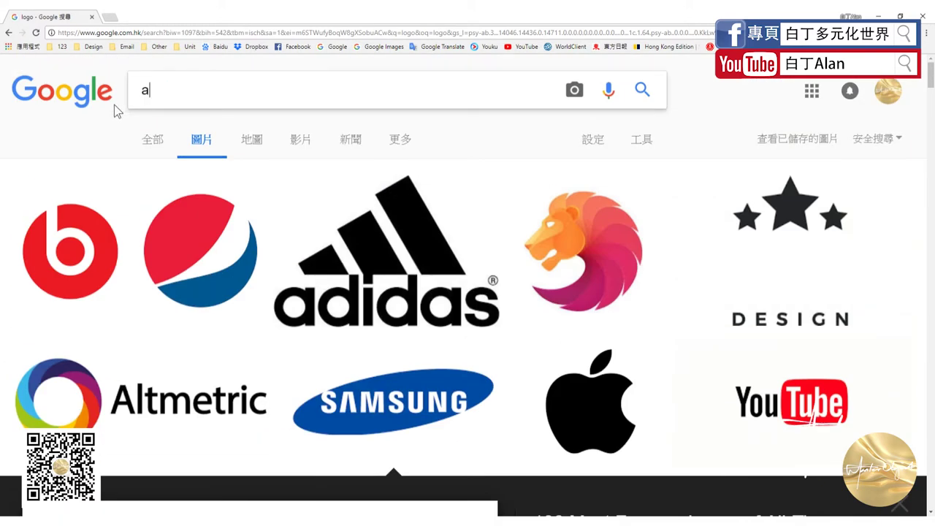
pyautogui.write('dobe ')
pyautogui.write('keybroad')
pyautogui.press('Return')
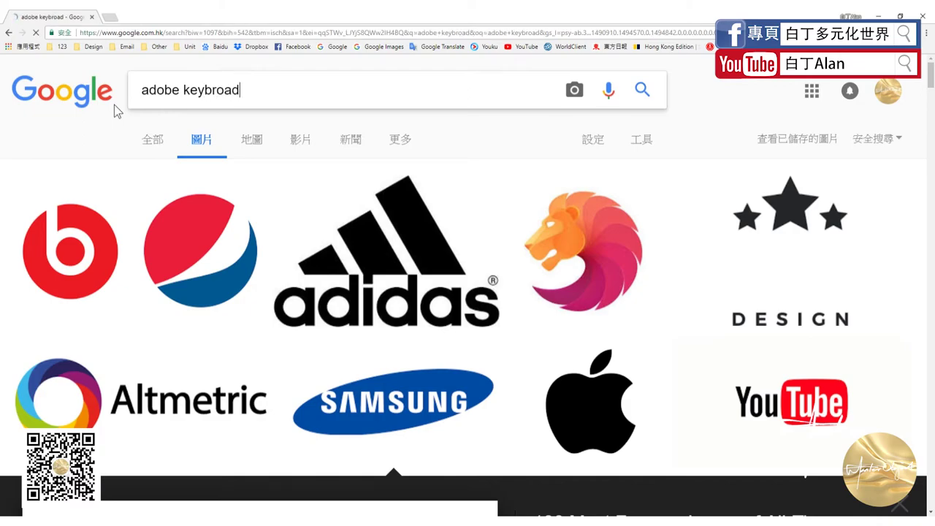
pyautogui.scroll(-3, 178, 298)
pyautogui.click(178, 298)
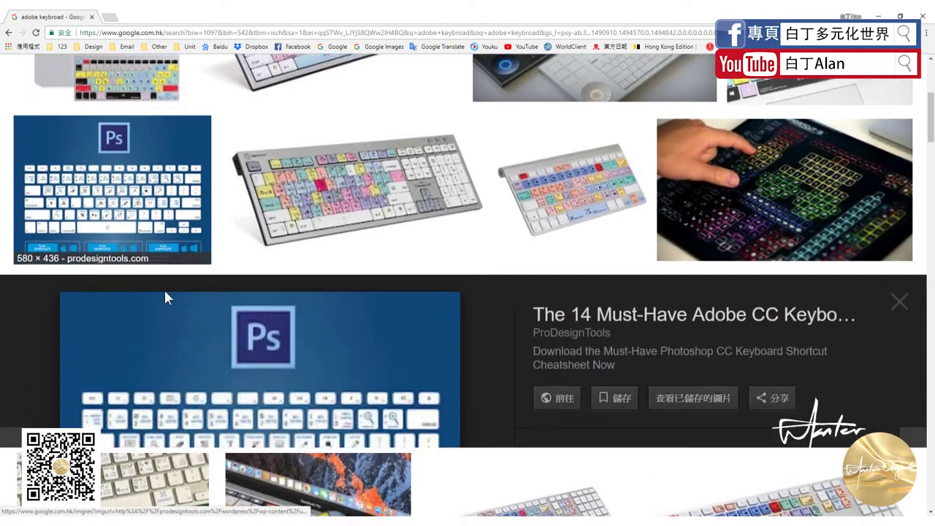
# Step: Preview the Illustrator keyboard shortcut cheat sheet, then return to the previous results page
pyautogui.scroll(-3, 157, 281)
pyautogui.scroll(-3, 154, 277)
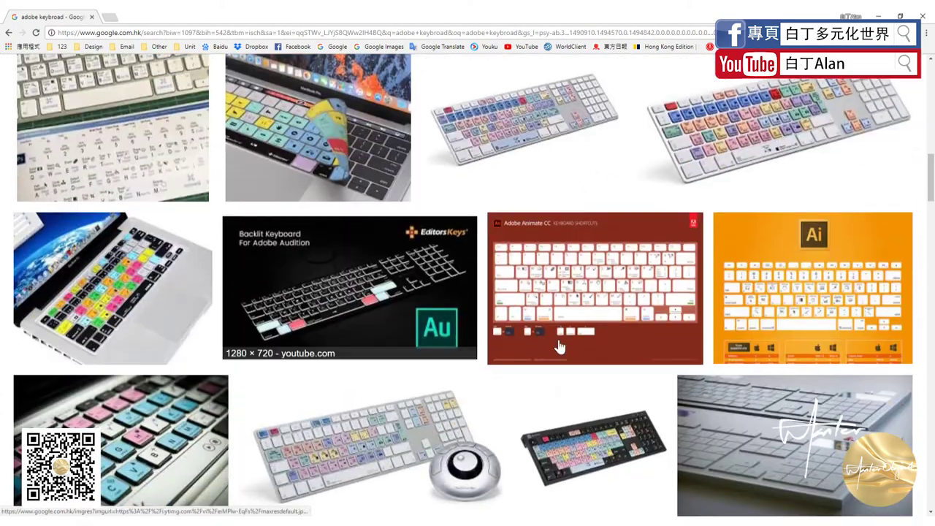
pyautogui.click(803, 292)
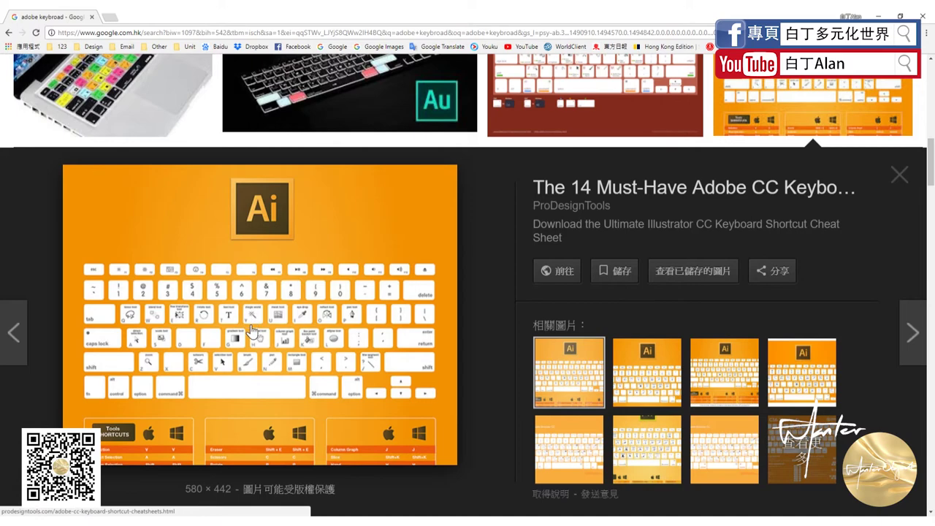
pyautogui.scroll(4, 251, 332)
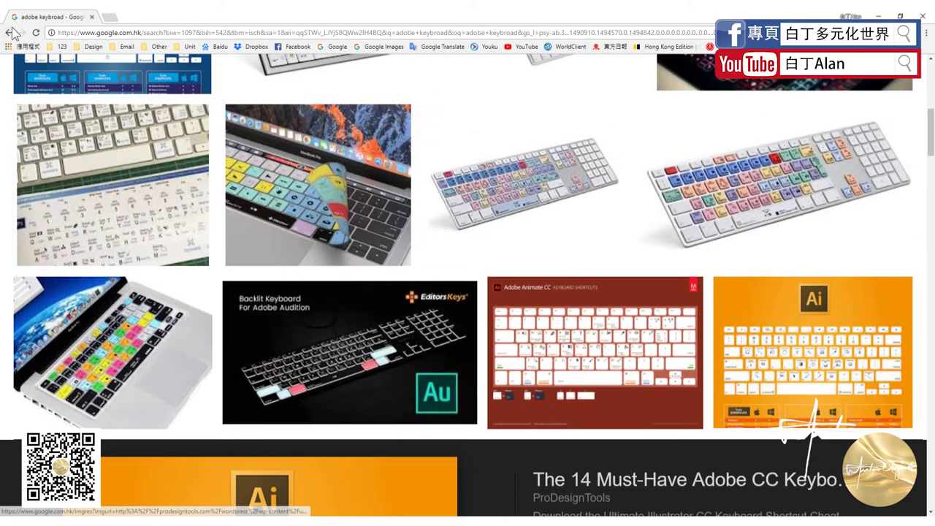
pyautogui.click(11, 32)
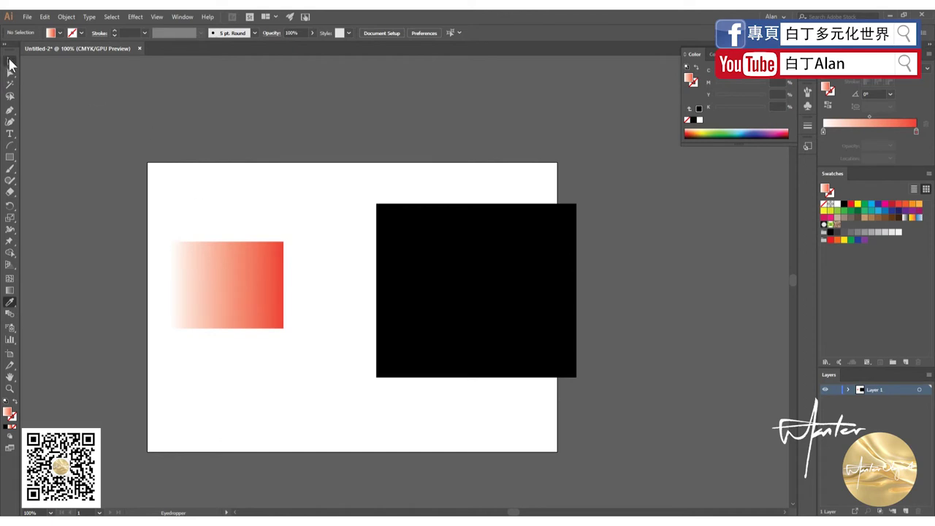
# Step: Sample the left rectangle's gradient with the Eyedropper, then deselect everything
pyautogui.click(9, 61)
pyautogui.press('i')
pyautogui.click(277, 269)
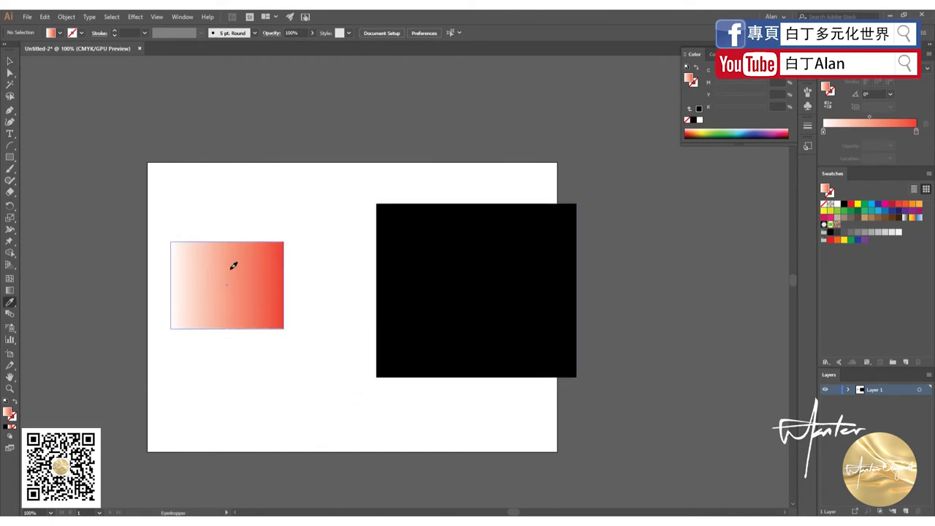
pyautogui.hotkey('ctrl', 'shift', 'a')
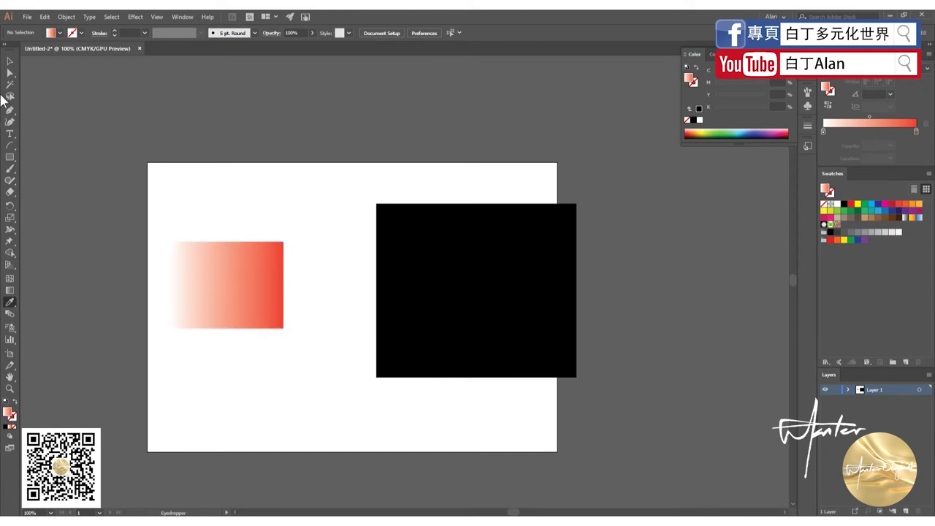
# Step: Copy the left rectangle's white-to-red gradient onto the black rectangle, then select both rectangles
pyautogui.click(9, 61)
pyautogui.click(382, 285)
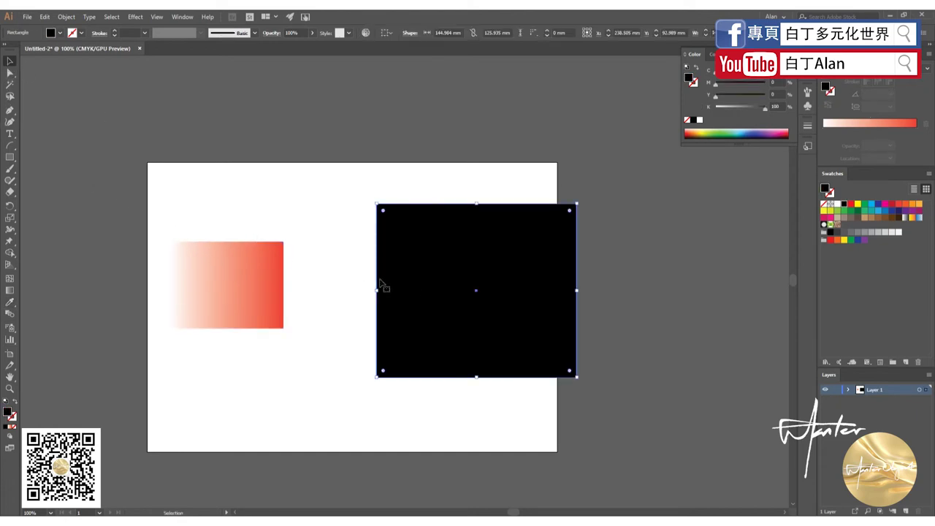
pyautogui.press('i')
pyautogui.click(234, 257)
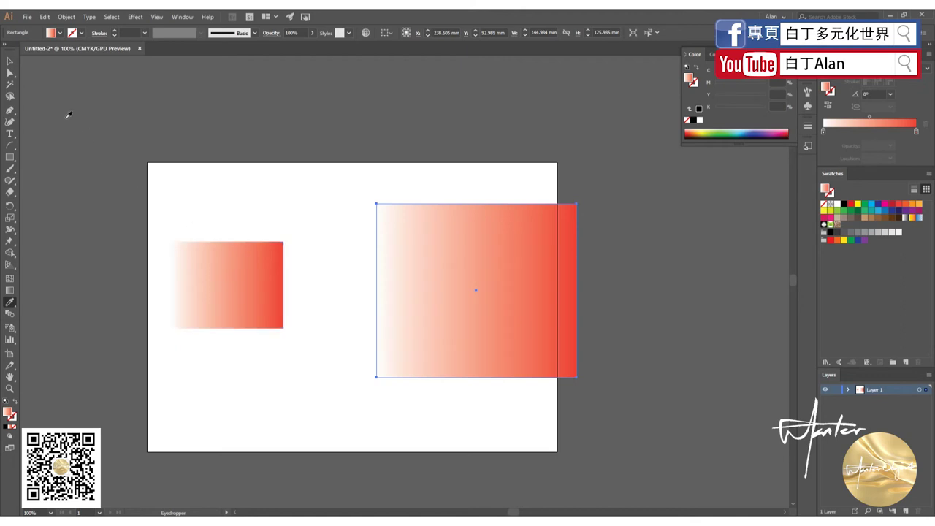
pyautogui.click(11, 66)
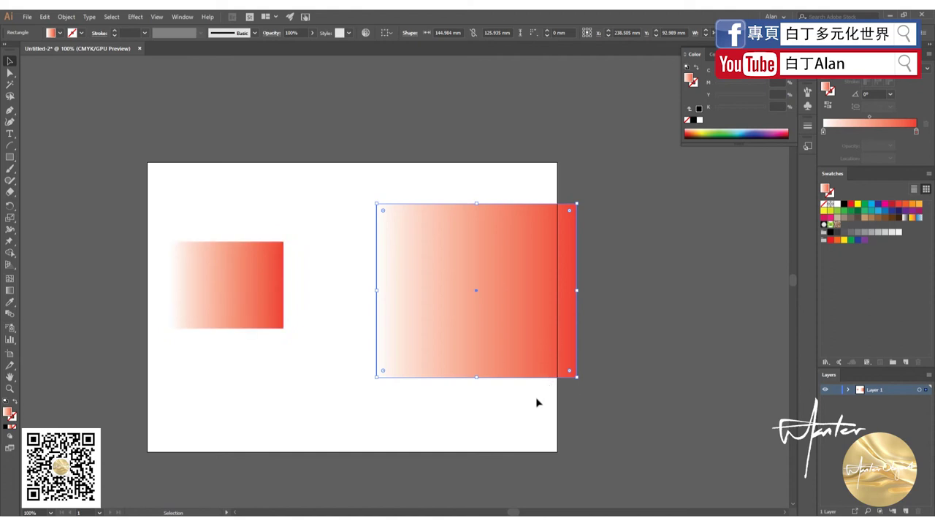
pyautogui.moveTo(527, 399); pyautogui.dragTo(282, 330)
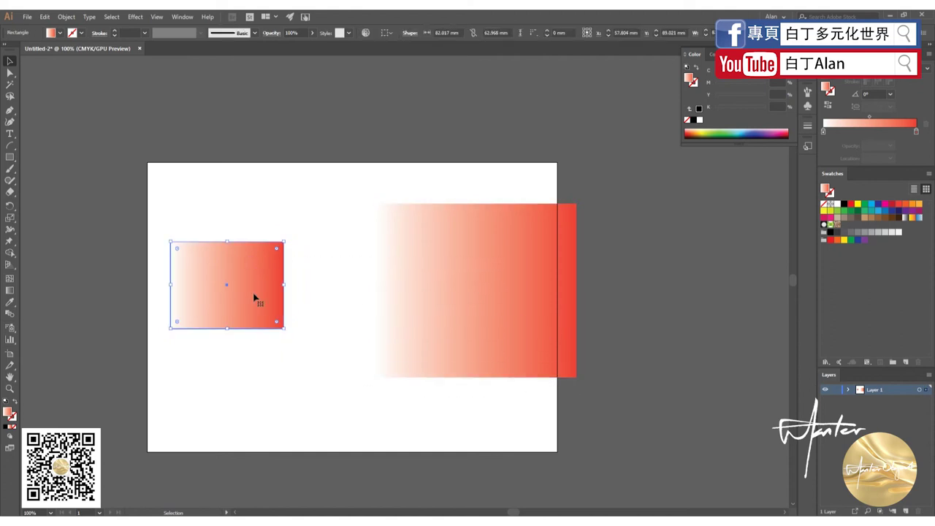
pyautogui.click(410, 253)
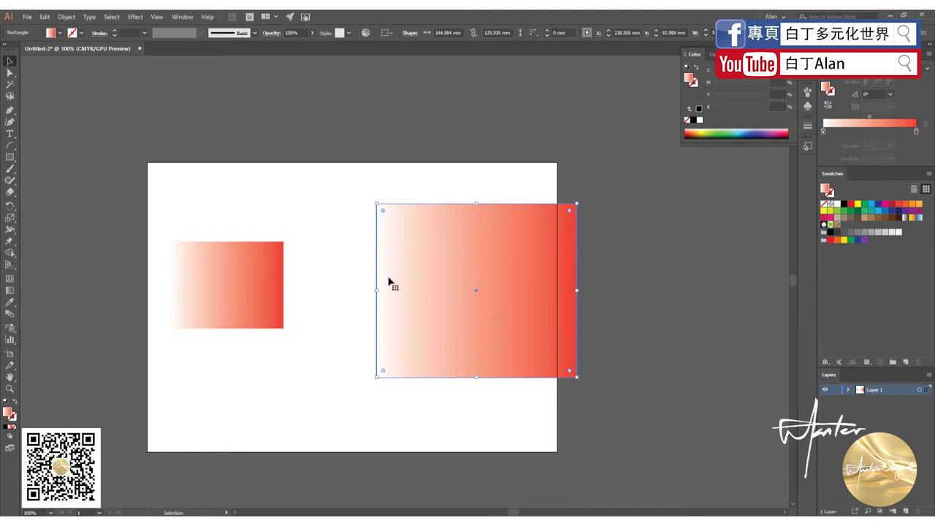
# Step: Marquee-select the two gradient rectangles and delete them
pyautogui.moveTo(437, 428); pyautogui.dragTo(169, 241)
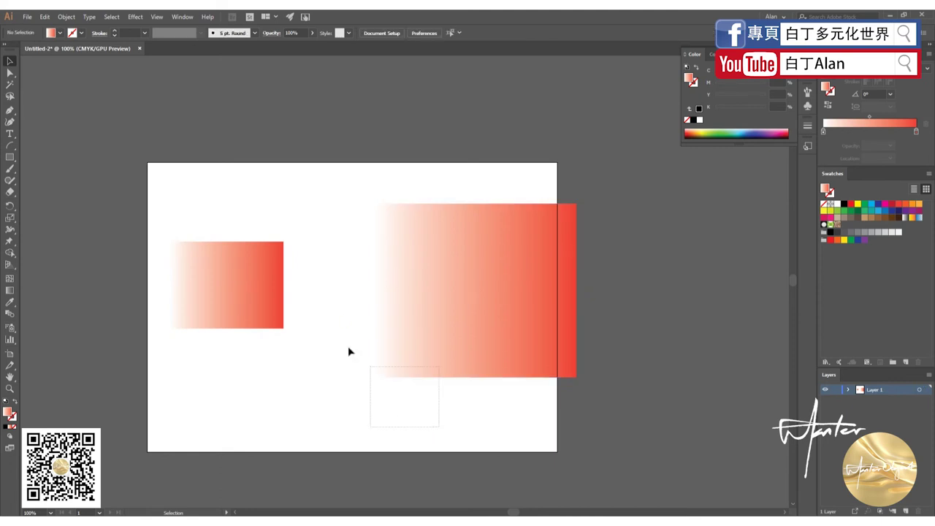
pyautogui.press('Delete')
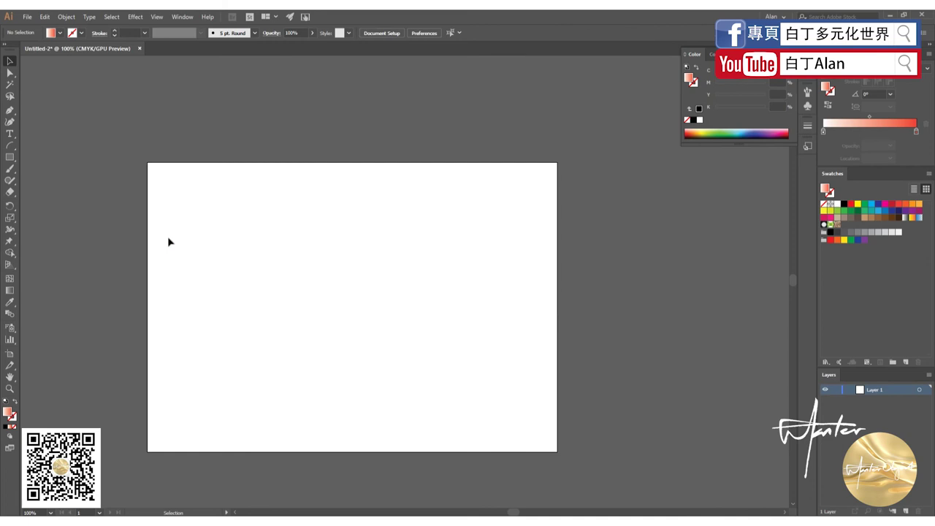